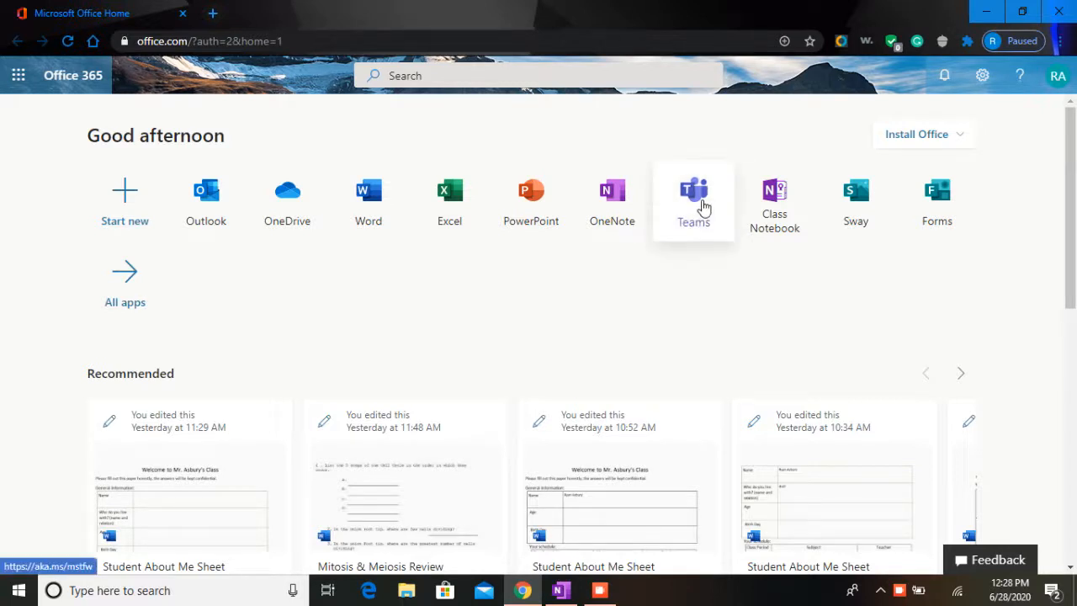
Step: Open Teams and OneDrive from the Office home page in separate tabs and close the Office home tab
right_click(704, 204)
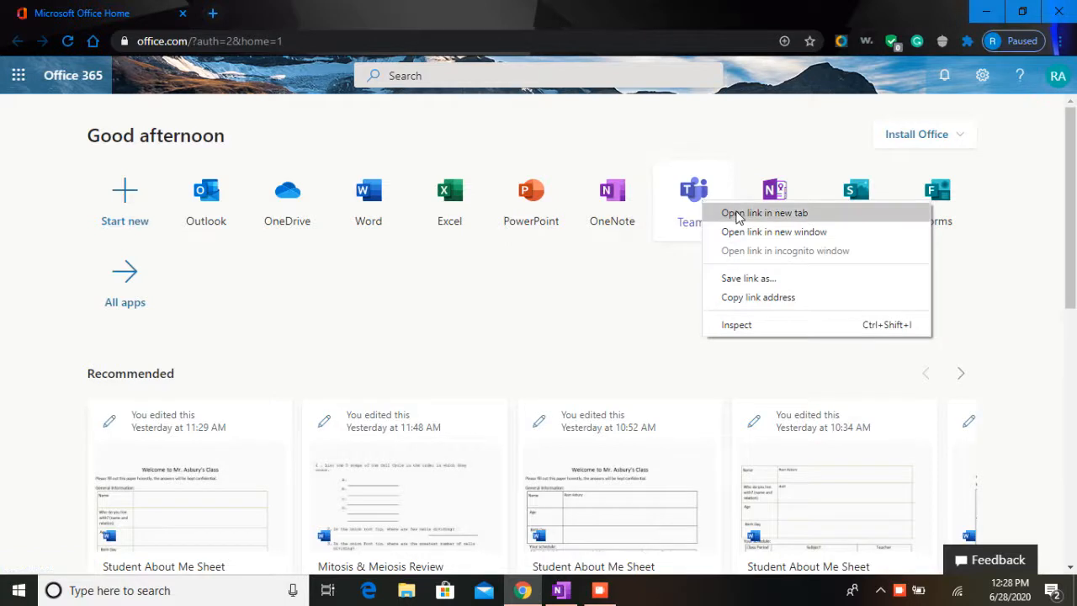
left_click(738, 214)
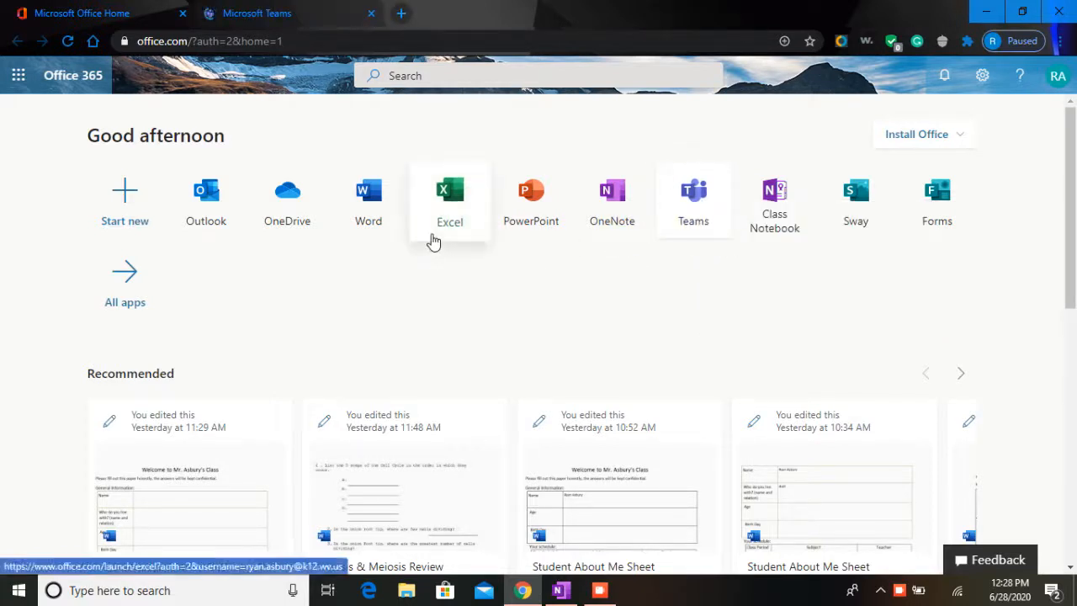
left_click(298, 206)
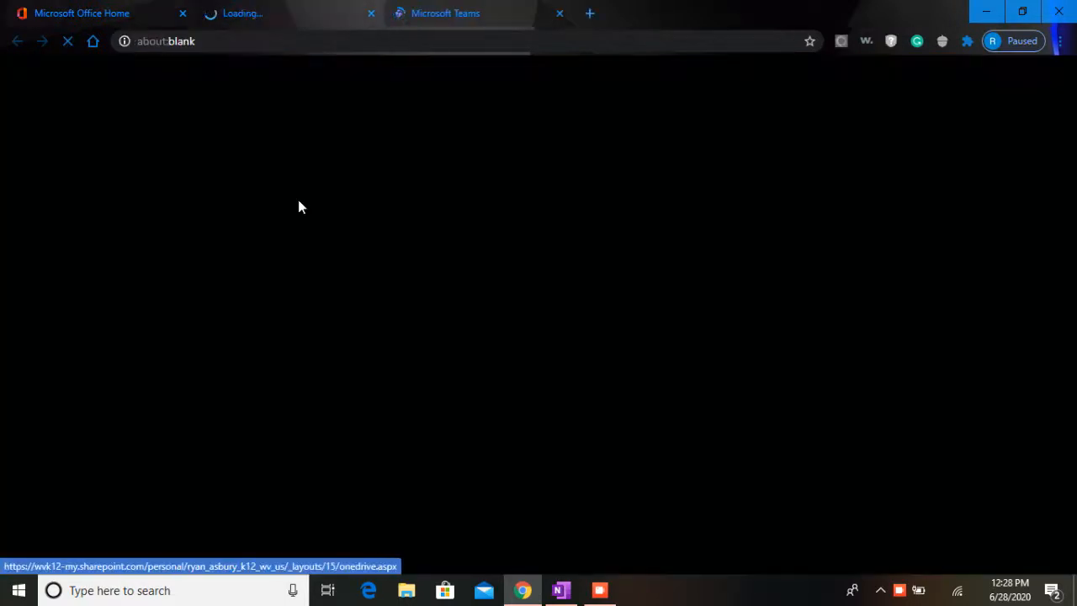
left_click(180, 15)
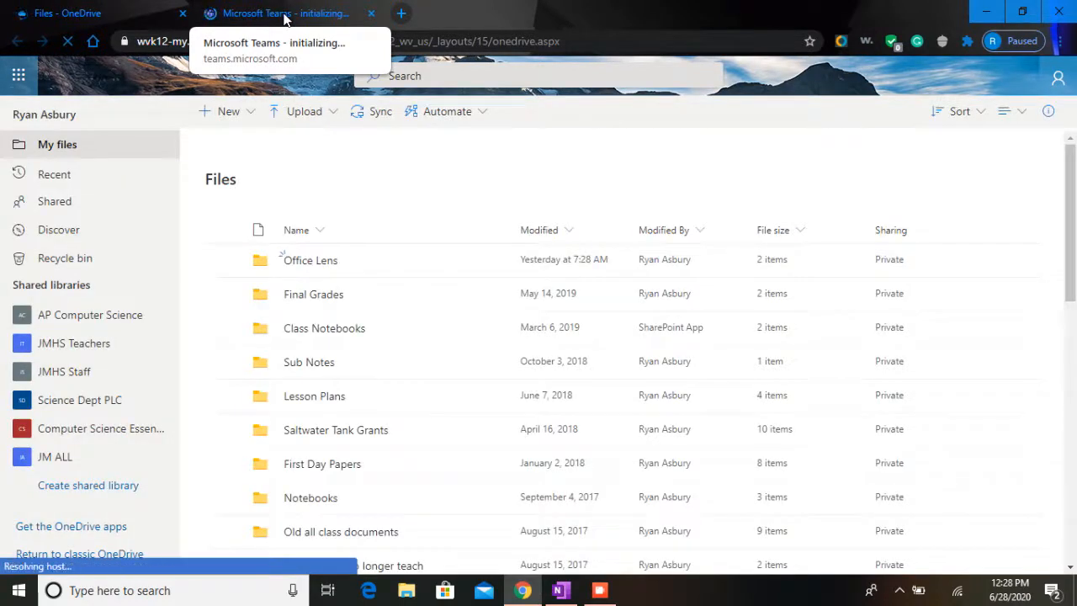
Step: Open the Science Team Testing team's Class Notebook in the OneNote app from Teams
left_click(285, 15)
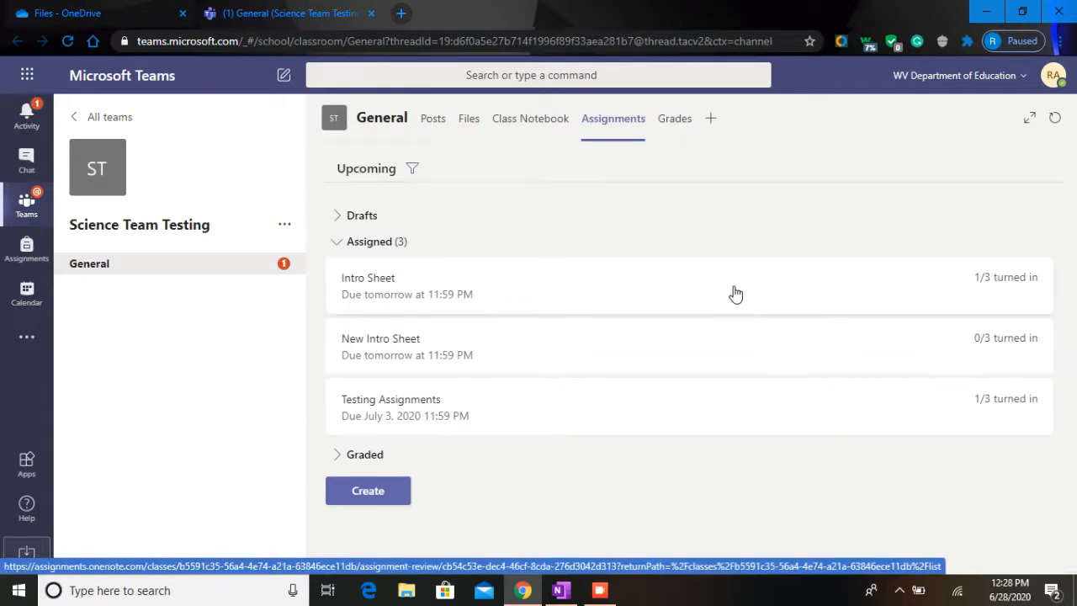
left_click(373, 244)
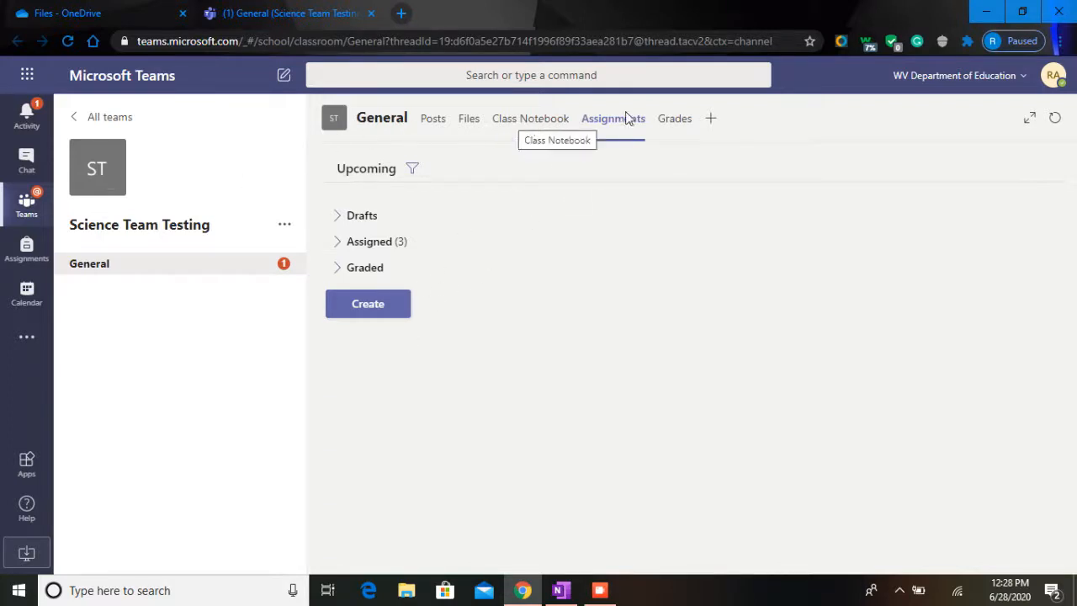
left_click(536, 133)
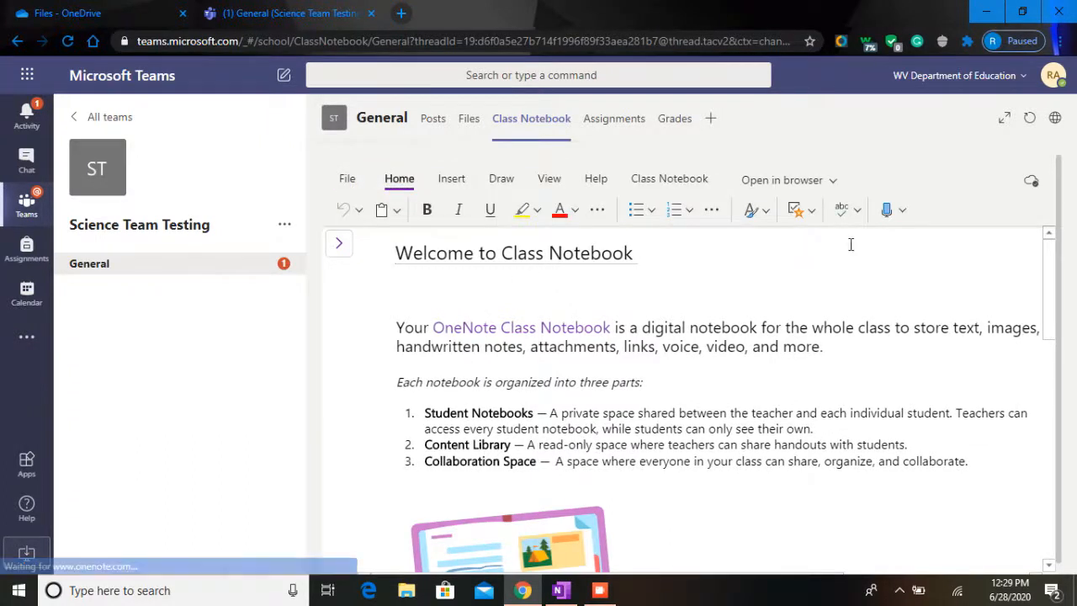
left_click(833, 181)
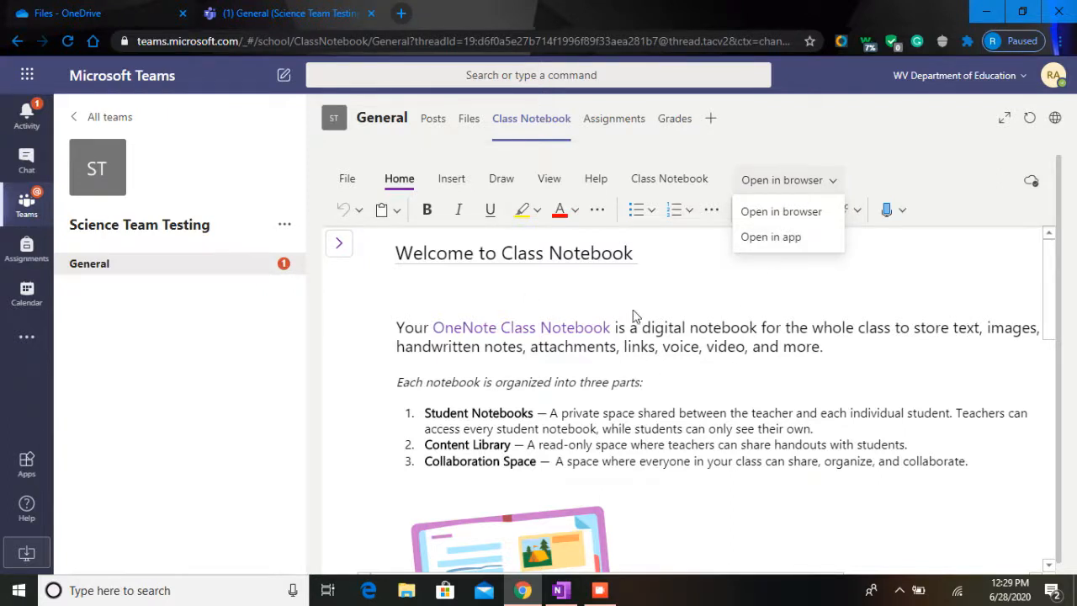
left_click(768, 238)
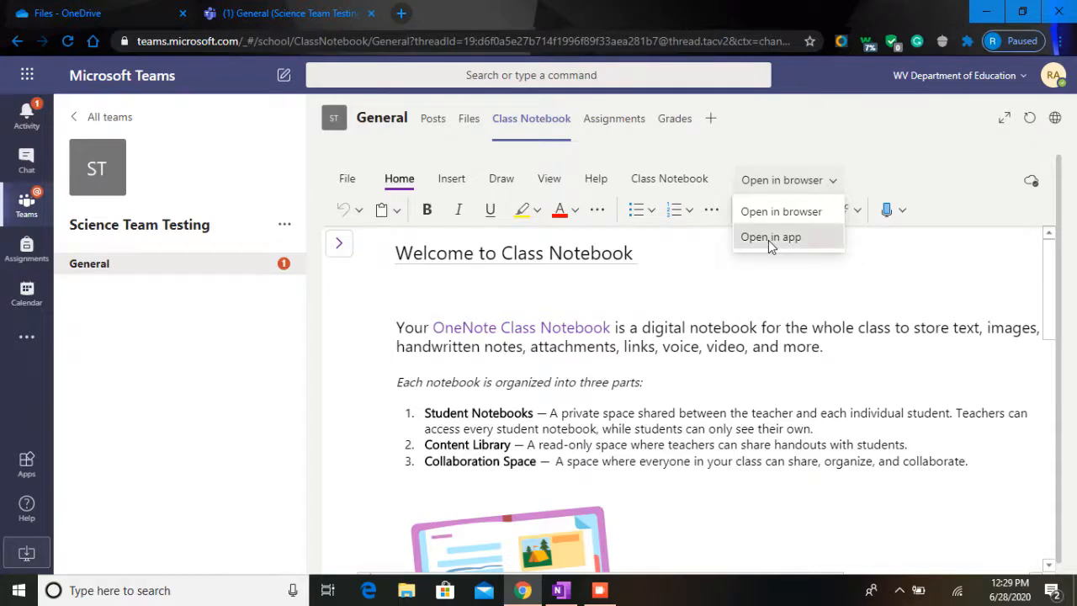
left_click(587, 165)
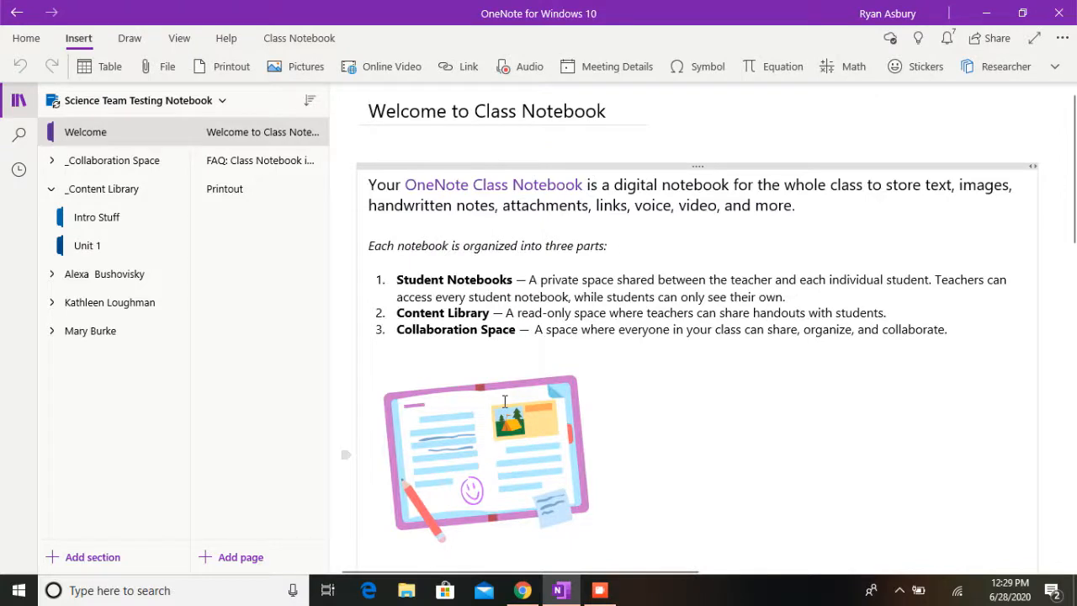
Step: Look over the notebook's Welcome page and the Unit 1 section in the Content Library
left_click(611, 356)
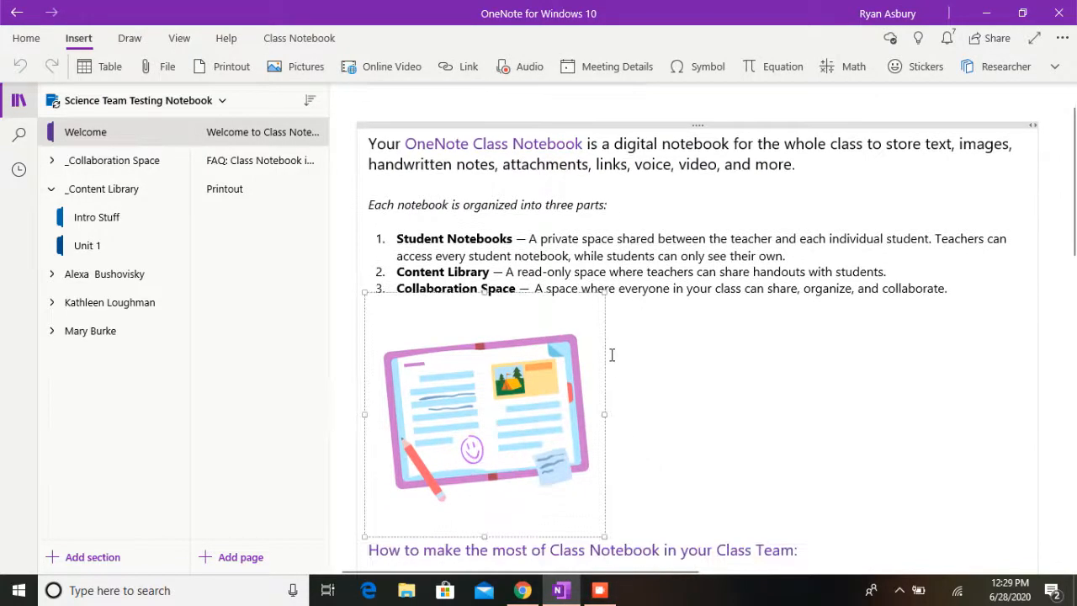
left_click(693, 272)
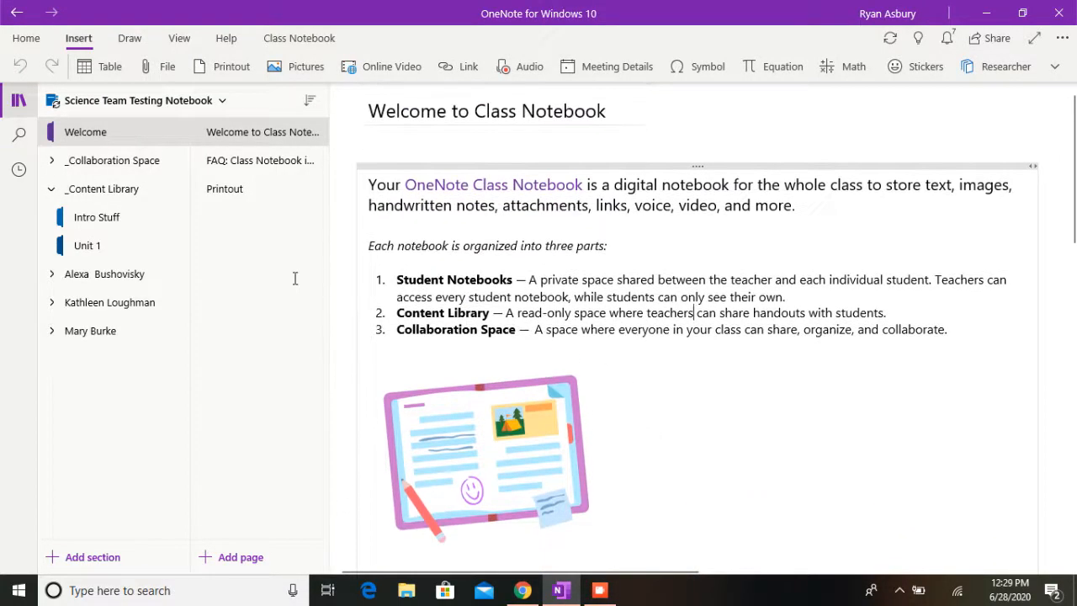
left_click(87, 245)
left_click(112, 202)
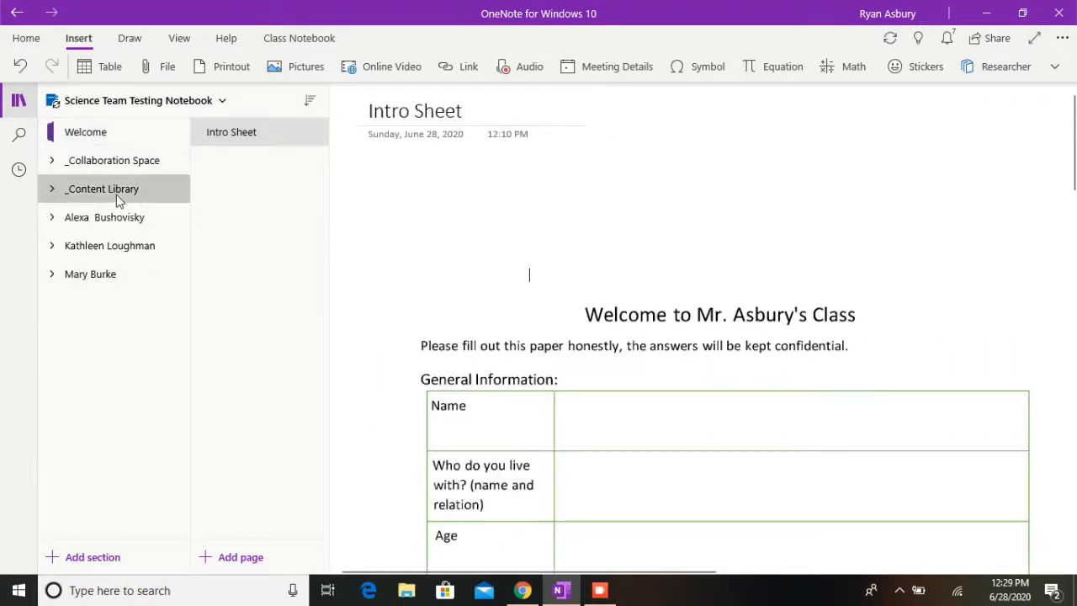
left_click(56, 190)
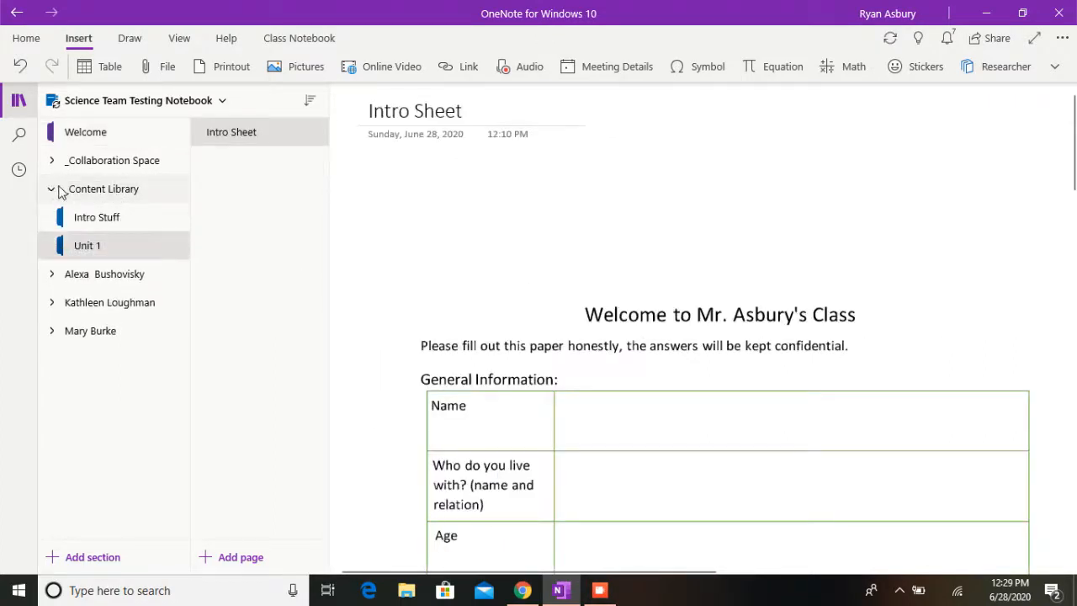
Step: Add a new section named Unit 2 to the notebook's Content Library
right_click(132, 197)
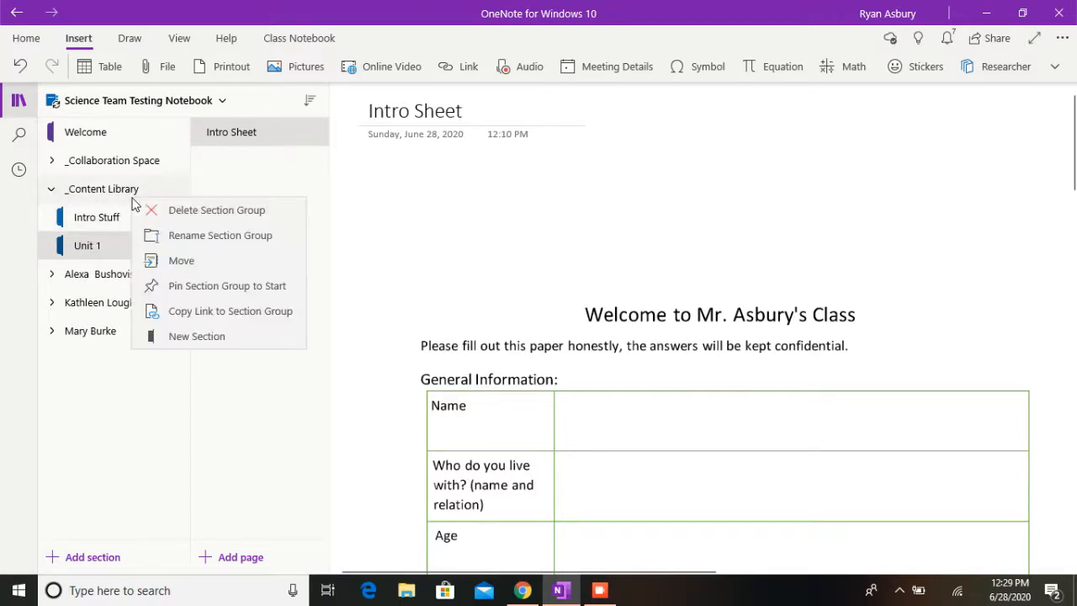
left_click(79, 224)
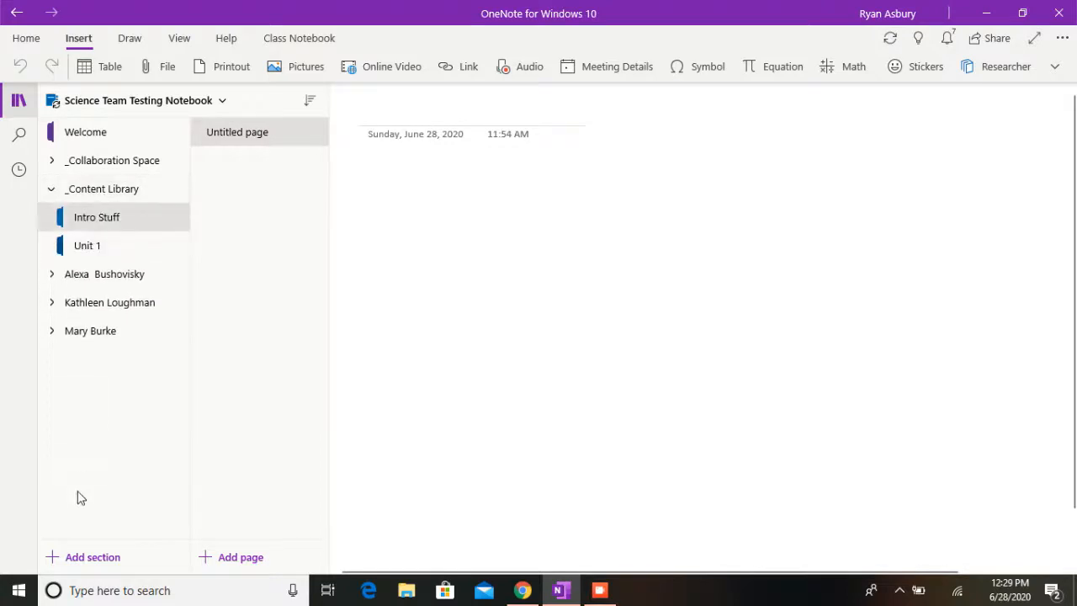
left_click(76, 557)
type("Unit 2")
key("Return")
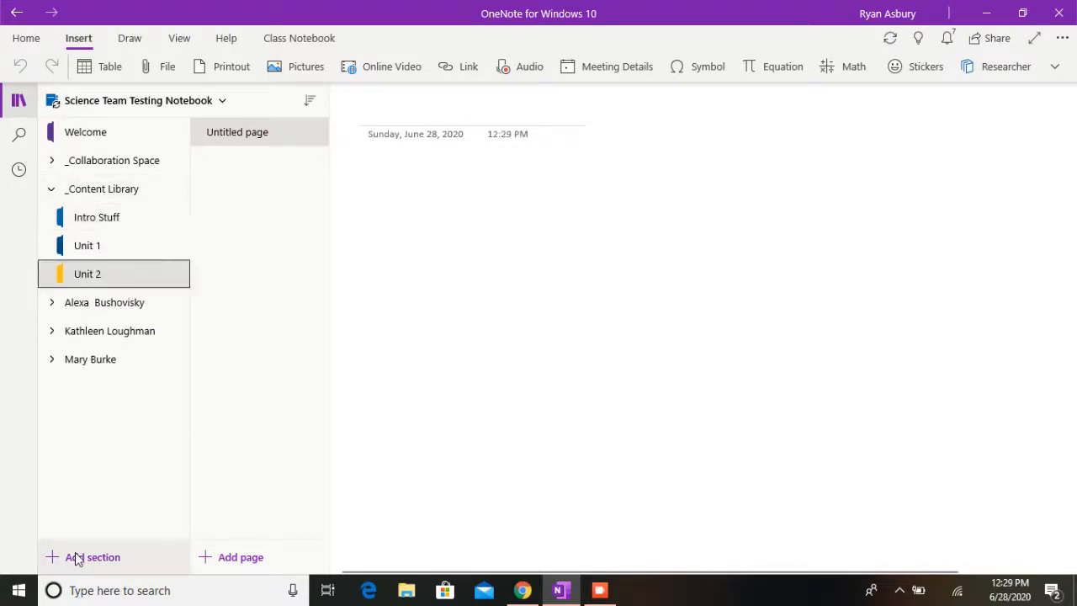
Step: View the Unit 1 and Intro Stuff sections of the Content Library
left_click(137, 287)
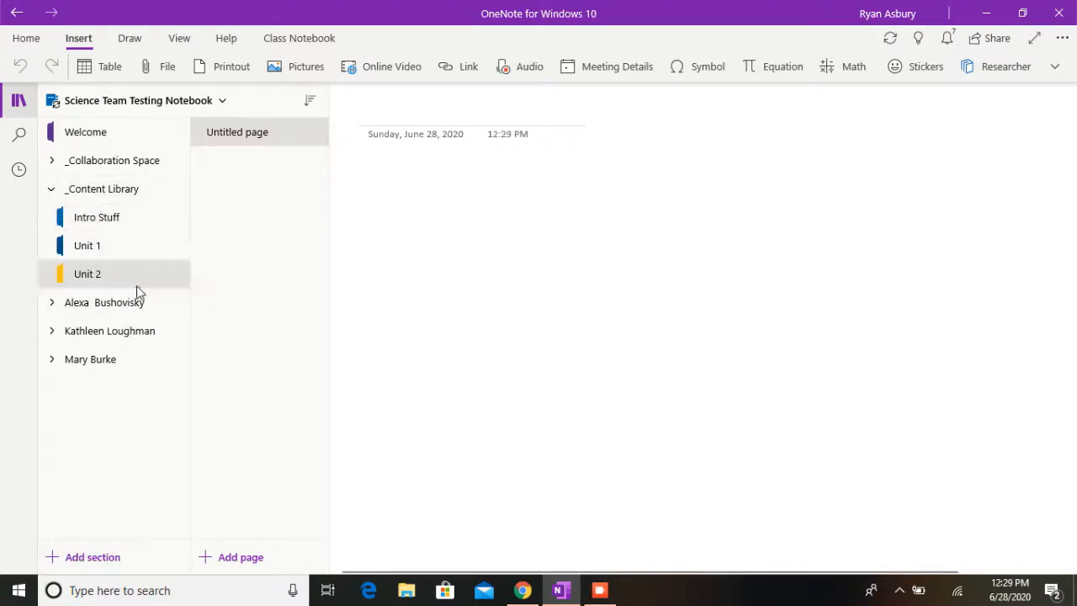
left_click(114, 245)
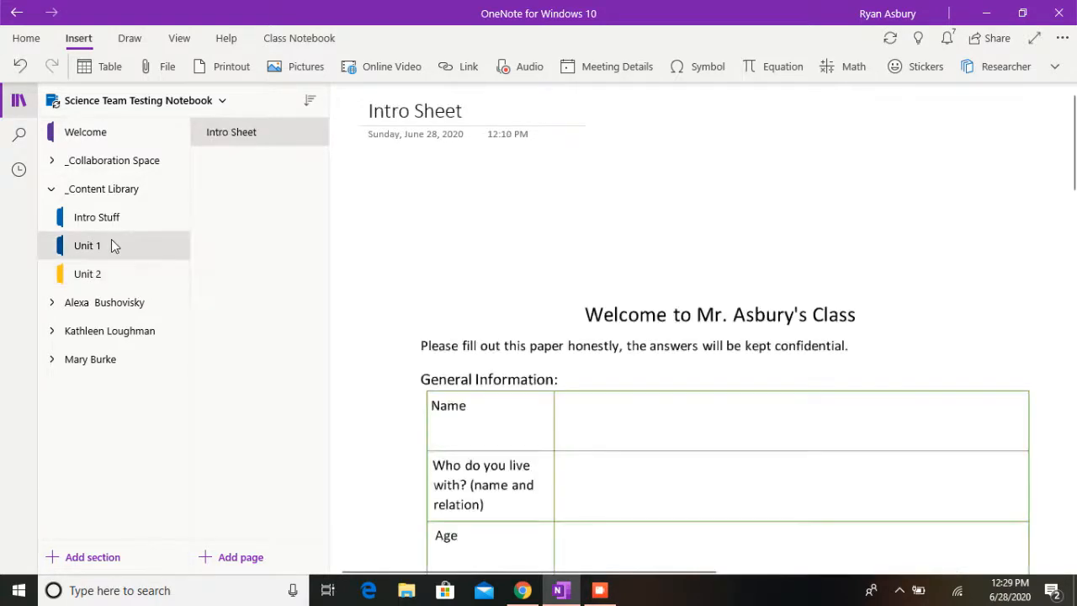
left_click(121, 273)
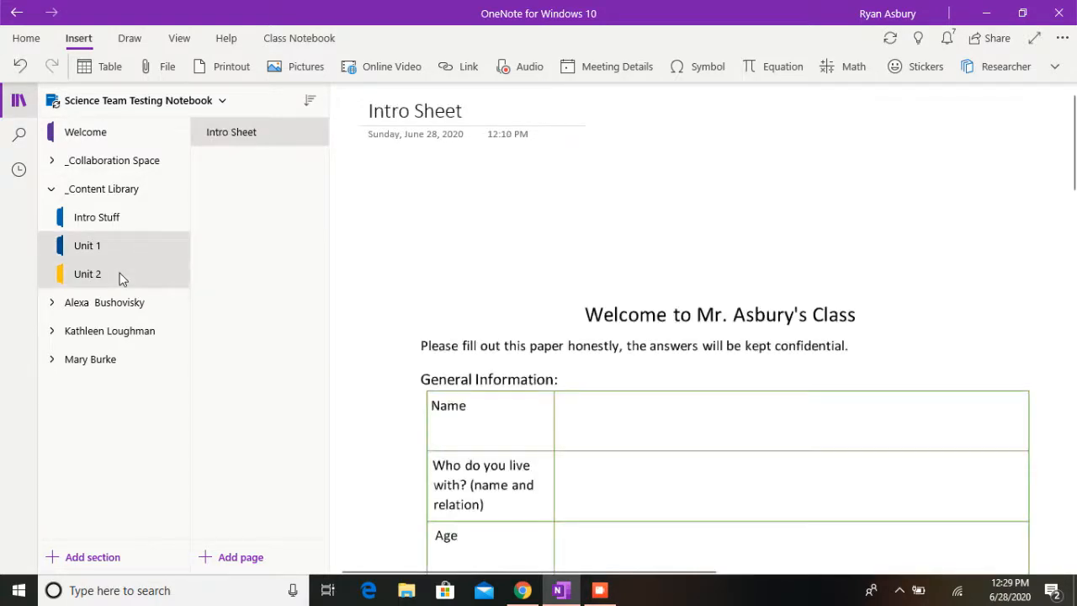
left_click(143, 220)
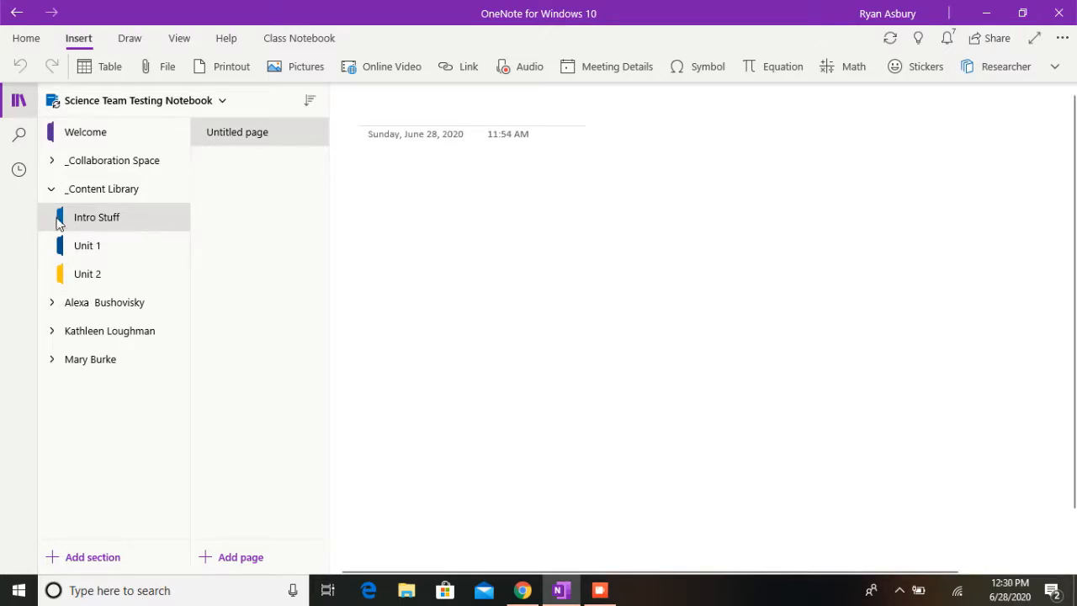
Step: Switch to OneDrive in Chrome and open Student About Me Sheet.docx from the Office Lens folder
left_click(523, 589)
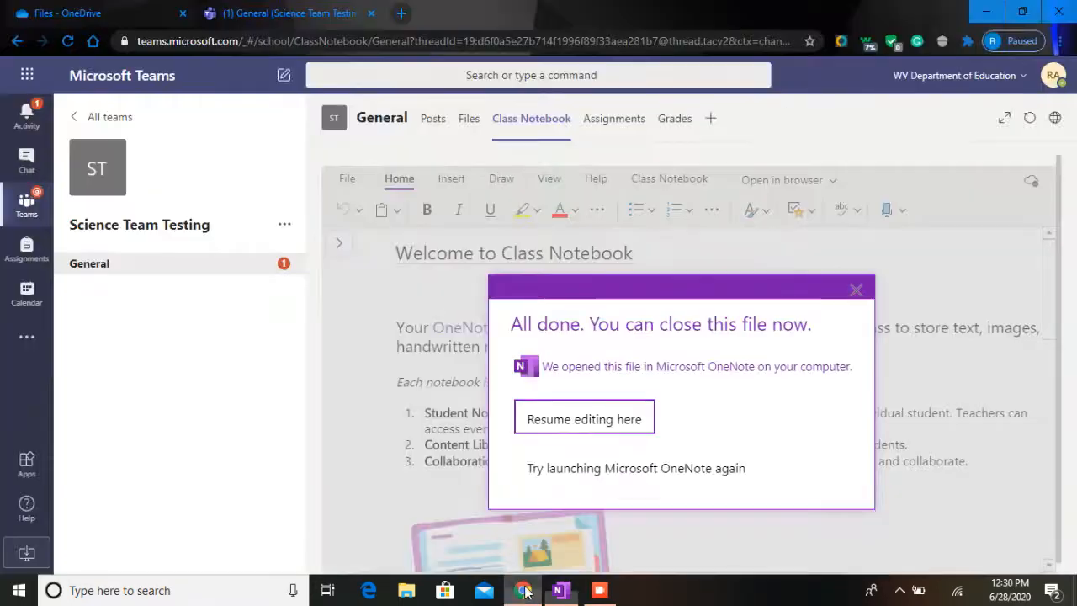
left_click(115, 12)
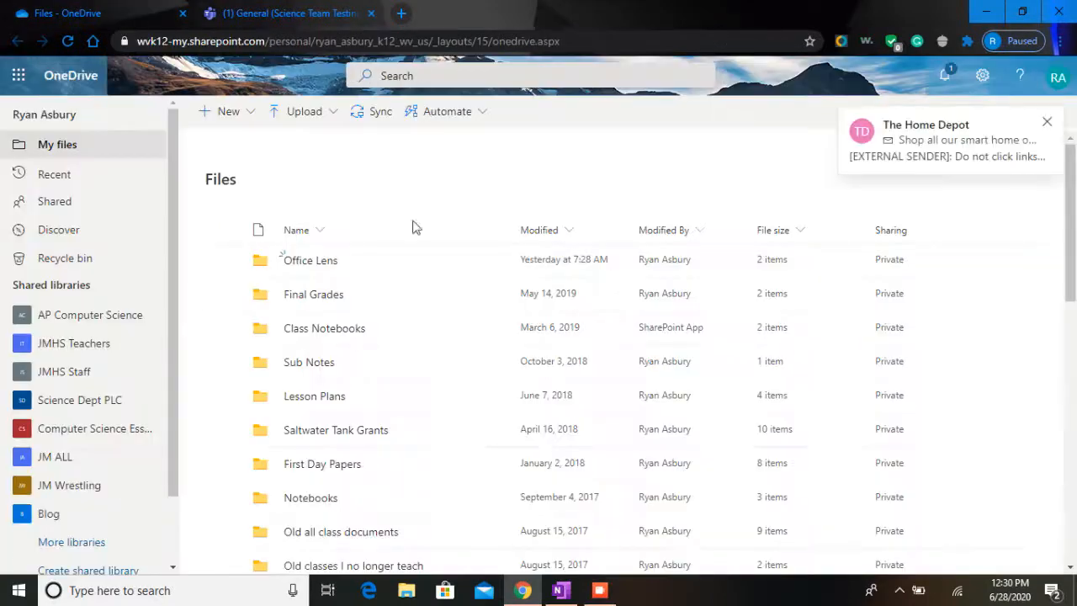
left_click(1047, 122)
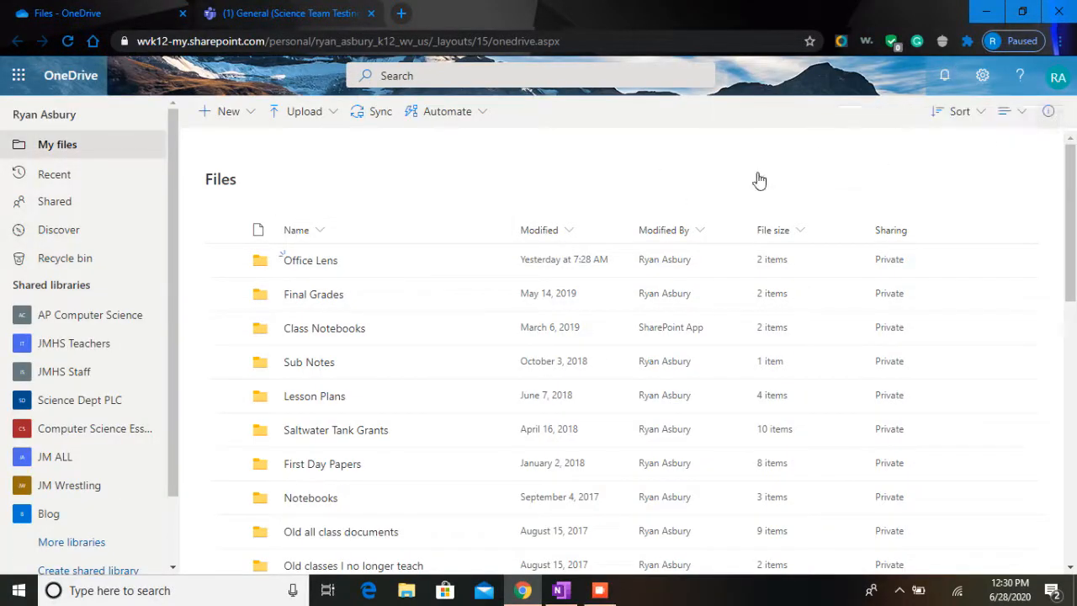
left_click(328, 268)
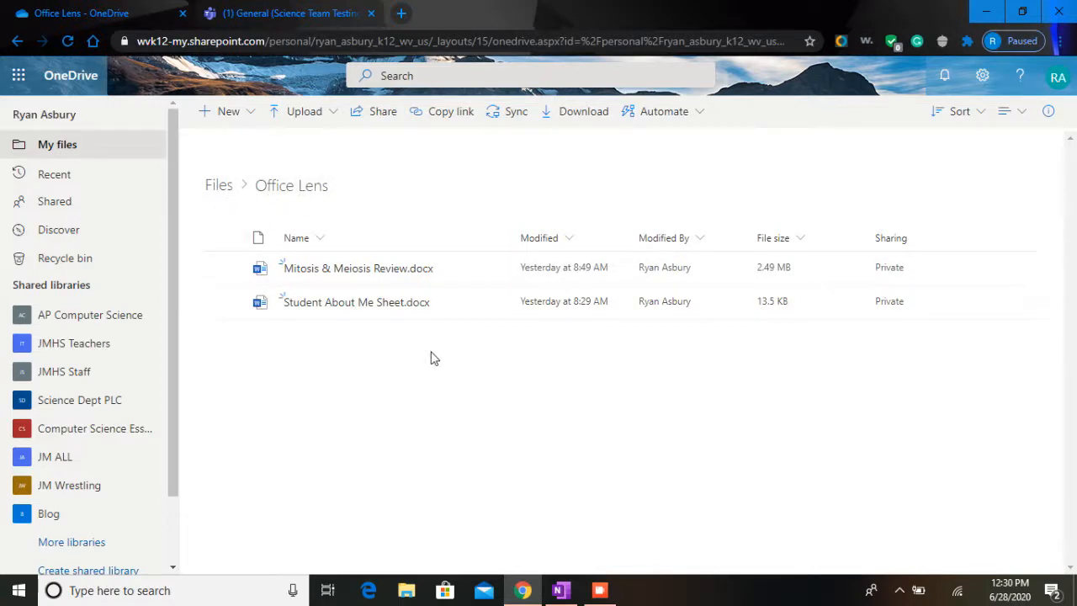
left_click(392, 306)
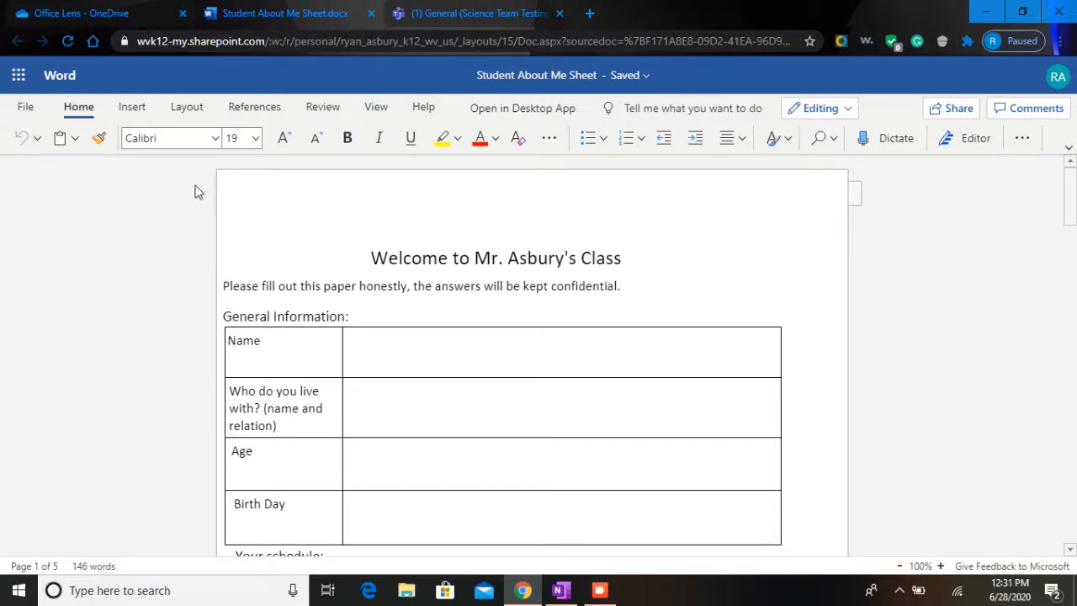
Step: Bring up the print settings for the Student About Me Sheet document
left_click(25, 103)
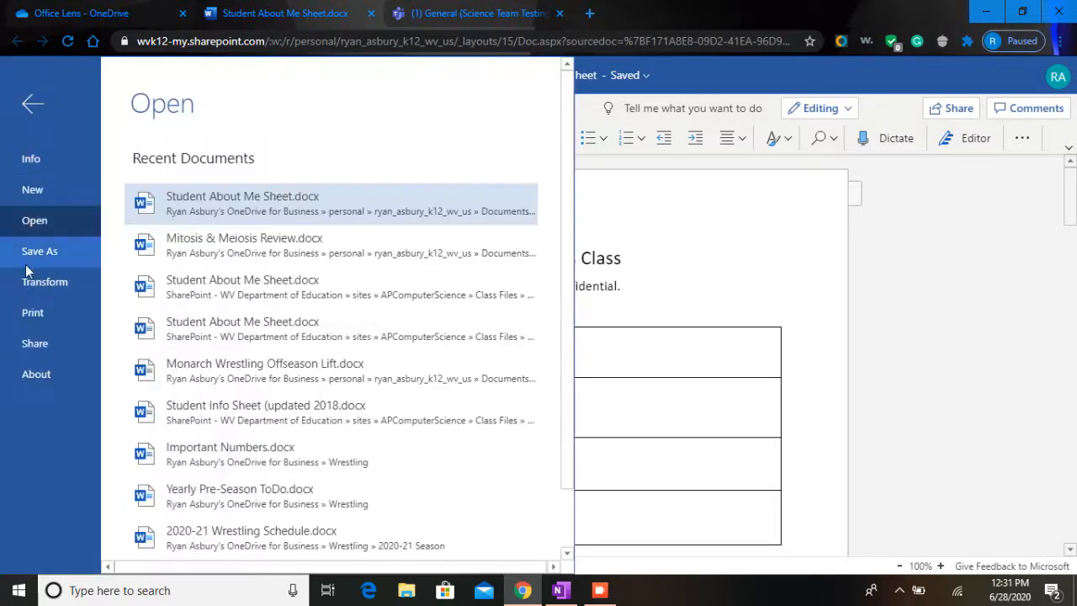
left_click(31, 313)
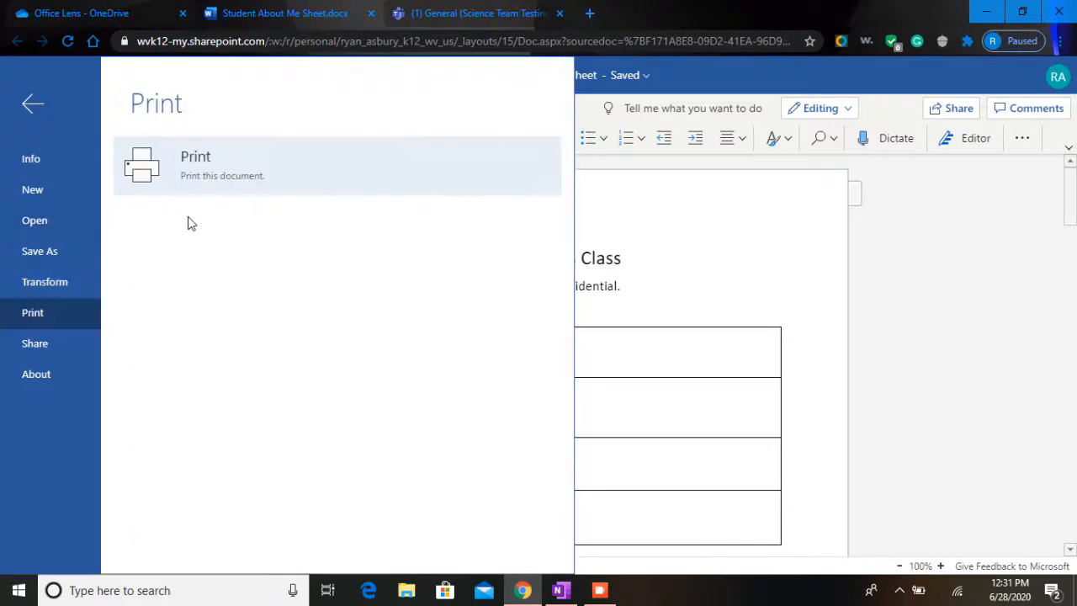
left_click(223, 174)
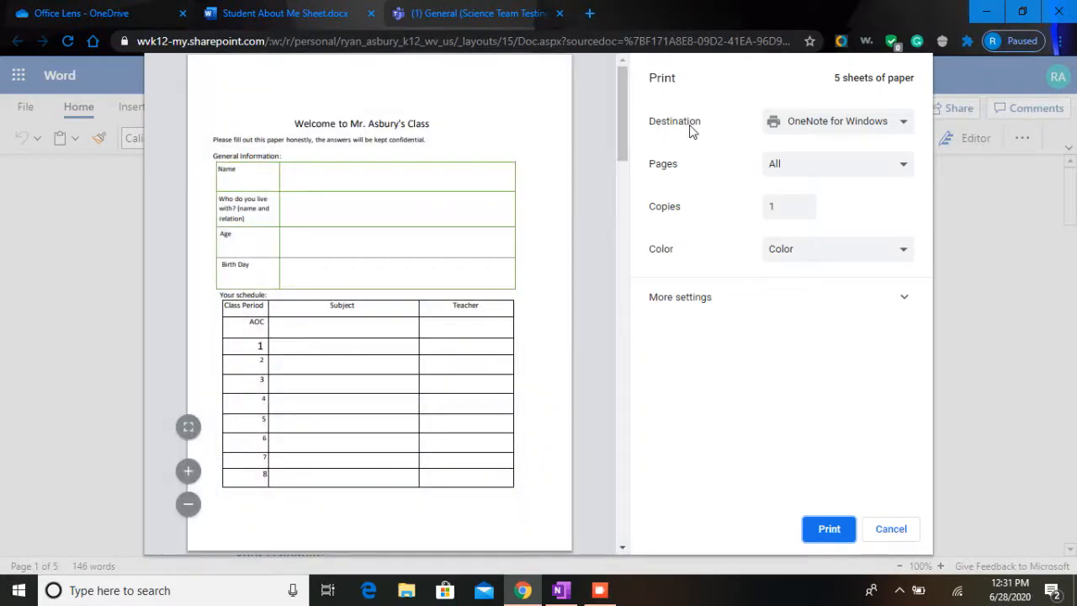
Step: Select OneNote for Windows 10 from the full list of print destinations and expand the additional print settings
left_click(858, 125)
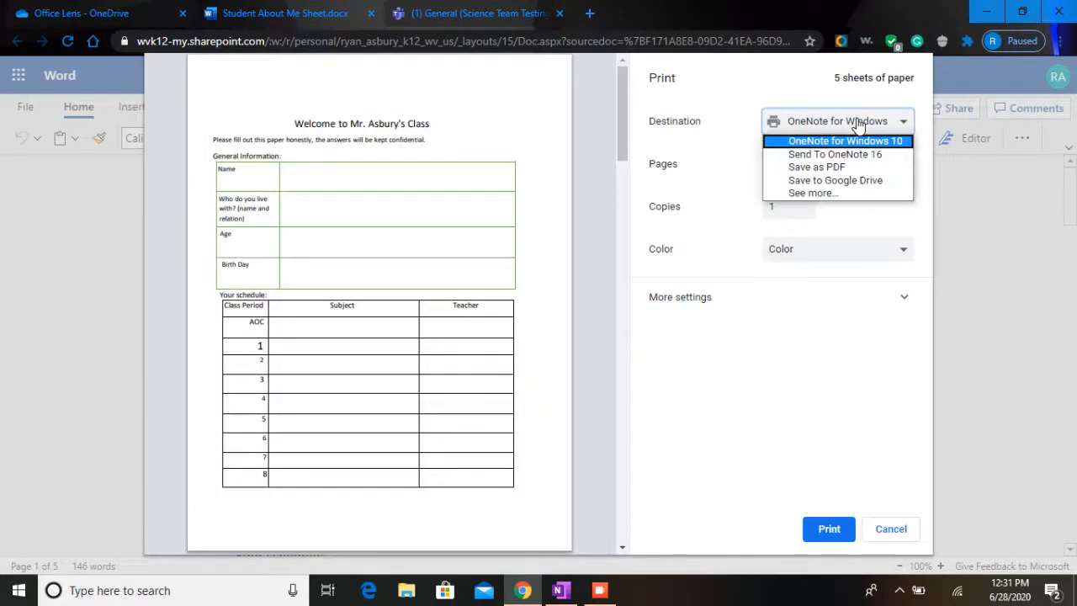
left_click(829, 192)
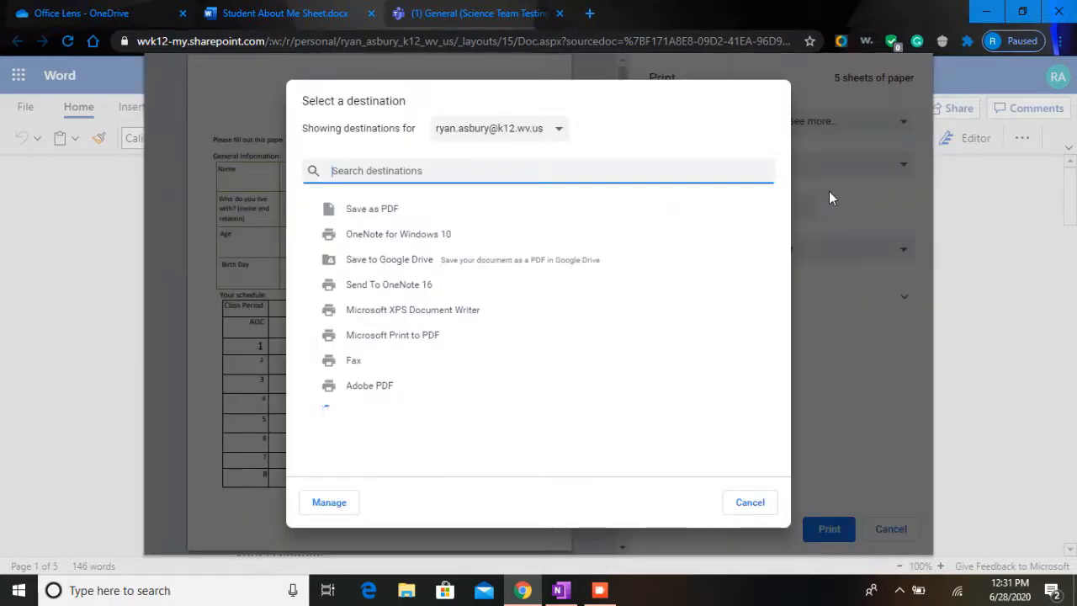
left_click(425, 241)
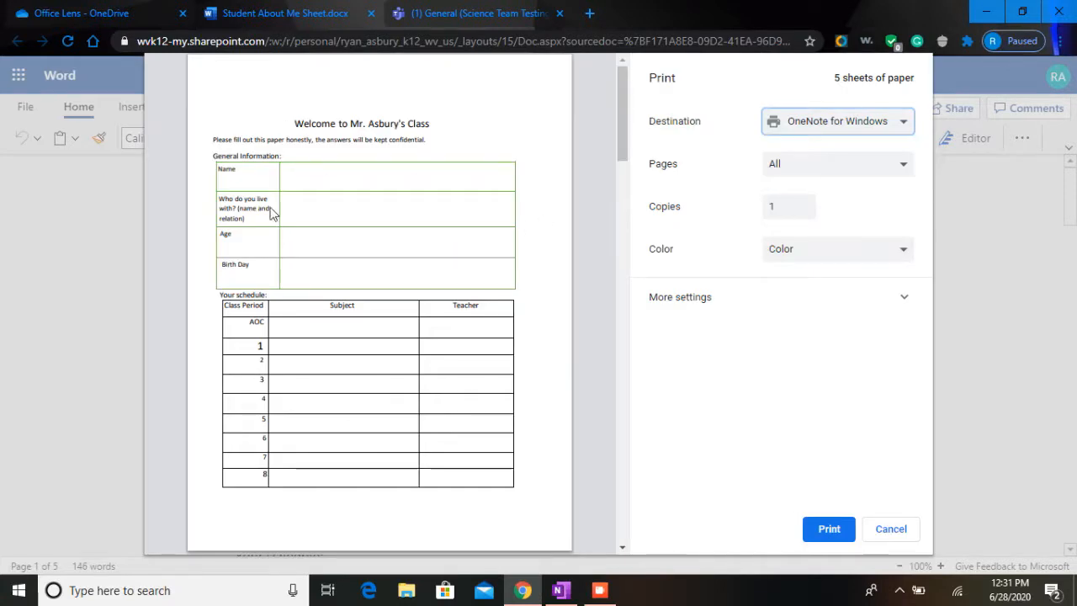
left_click(837, 128)
left_click(811, 193)
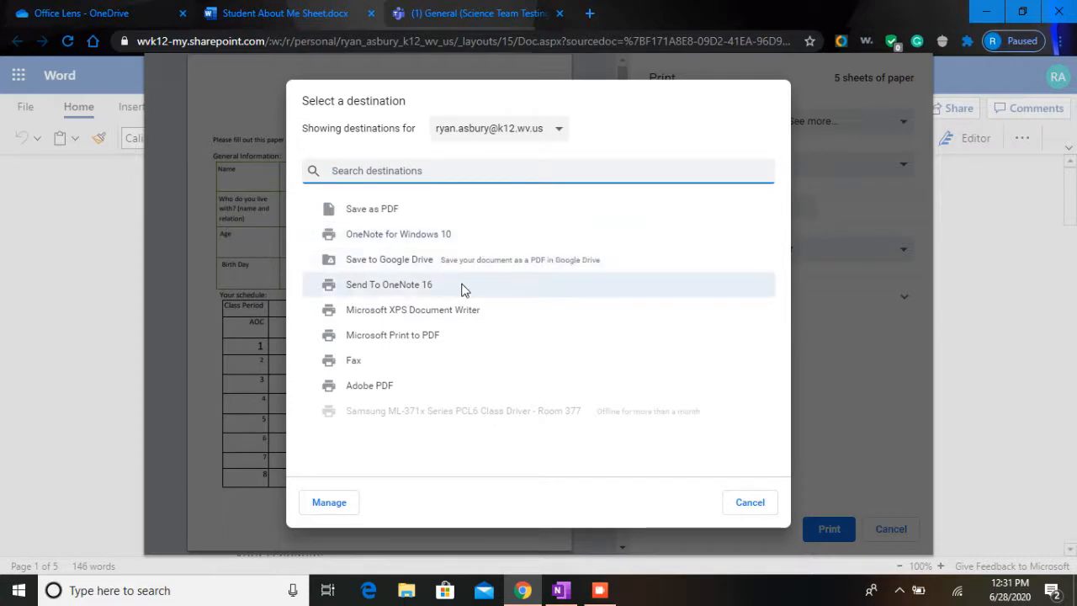
left_click(496, 243)
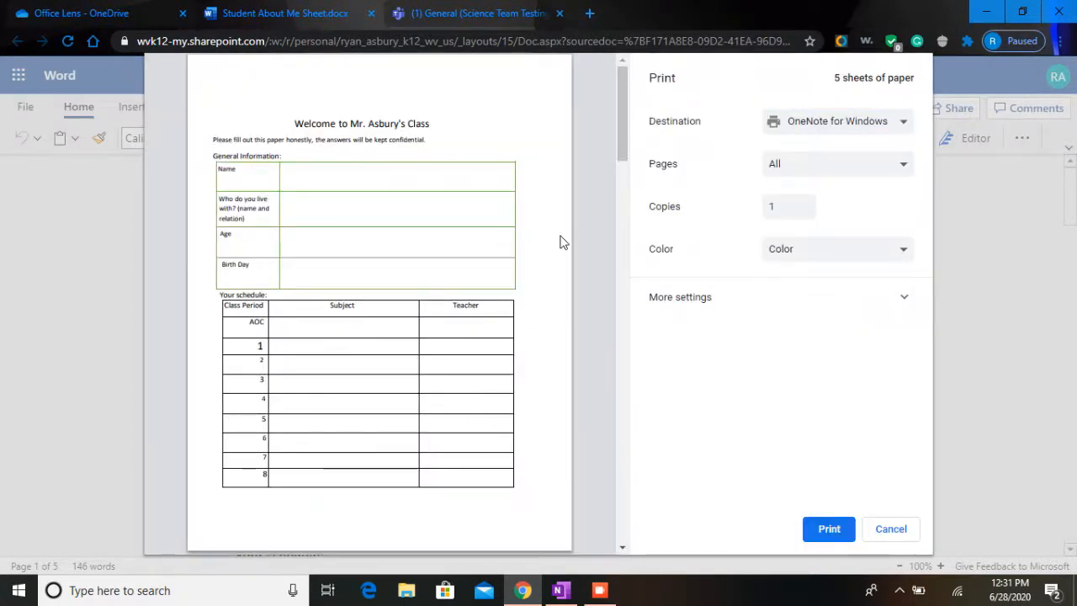
left_click(814, 309)
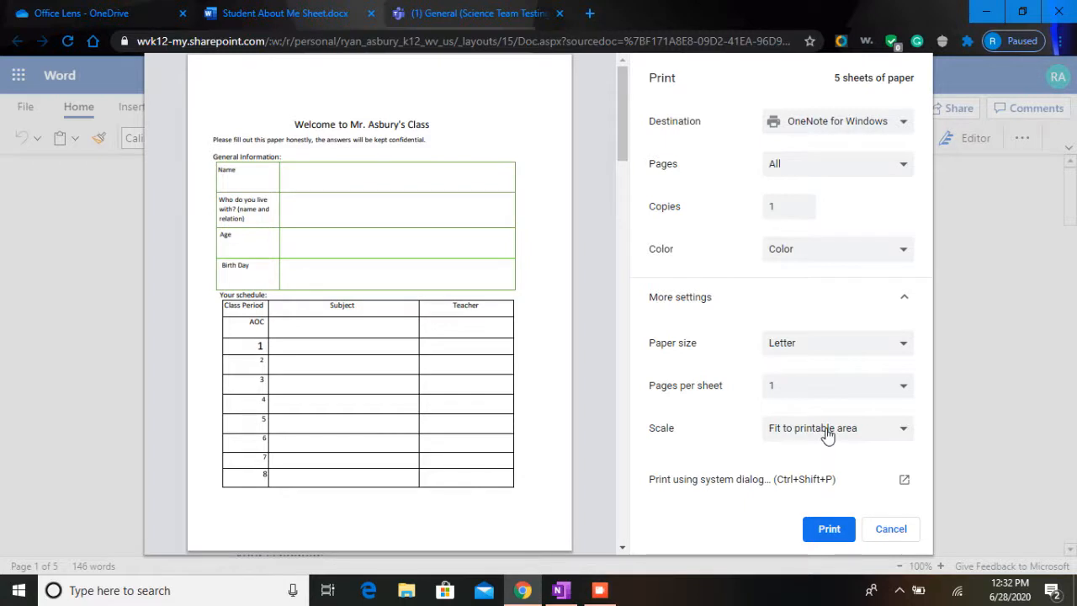
Step: Collapse the additional print settings and look through all pages of the print preview for blank ones
left_click(746, 299)
scroll(531, 292, "down", 1)
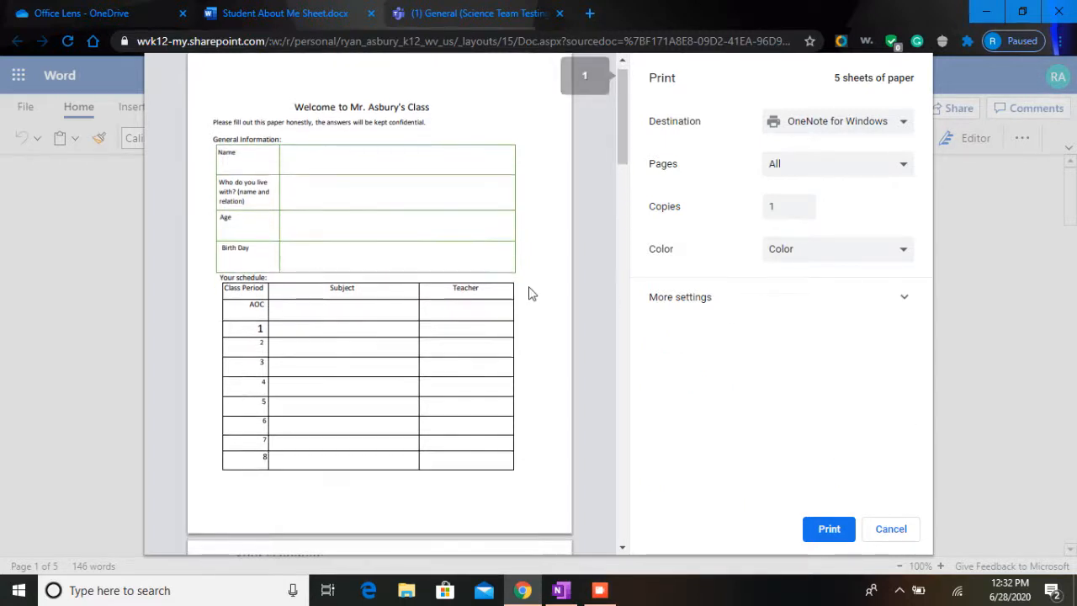
scroll(305, 282, "down", 1)
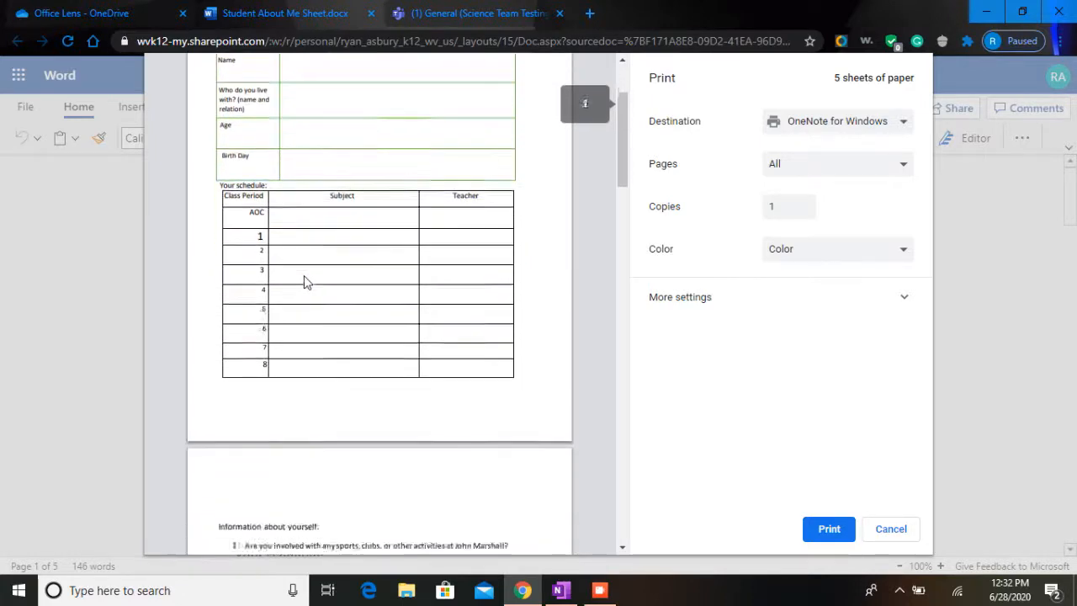
scroll(306, 282, "down", 12)
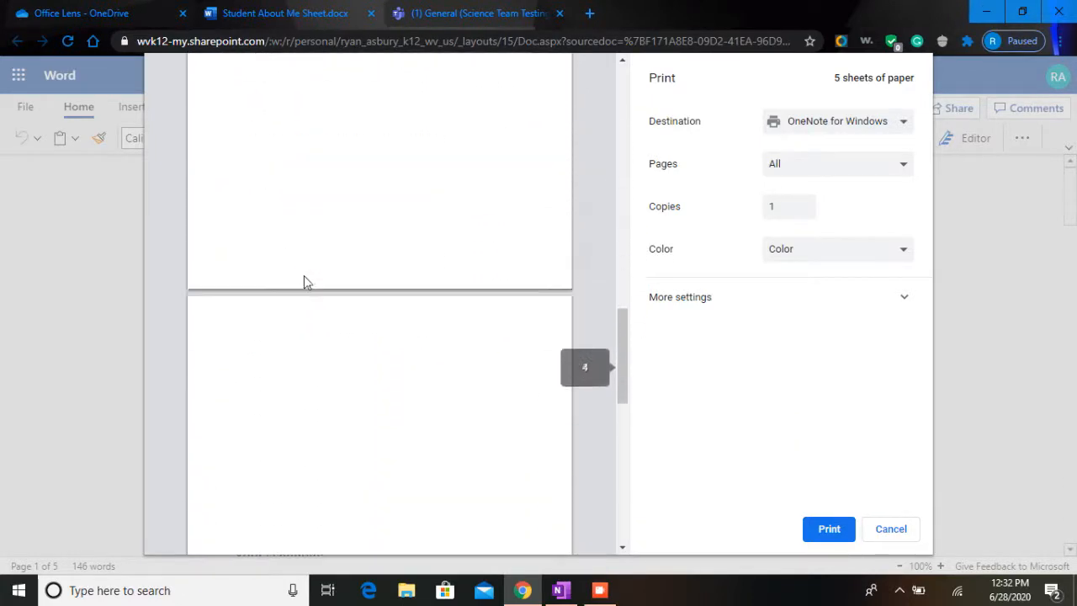
scroll(305, 282, "down", 3)
scroll(391, 301, "down", 7)
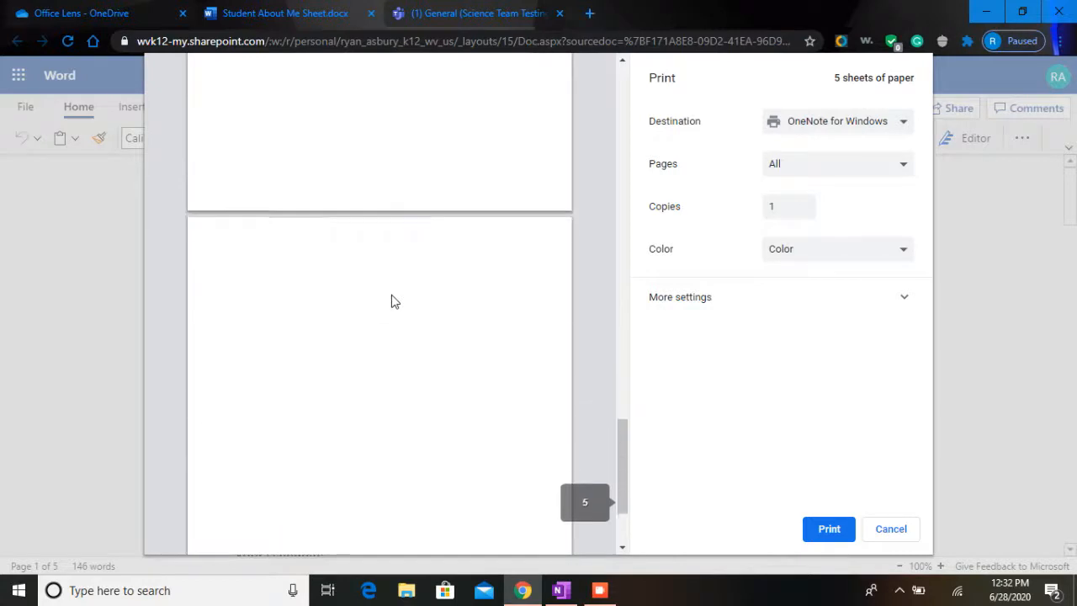
scroll(391, 302, "up", 4)
scroll(391, 302, "down", 3)
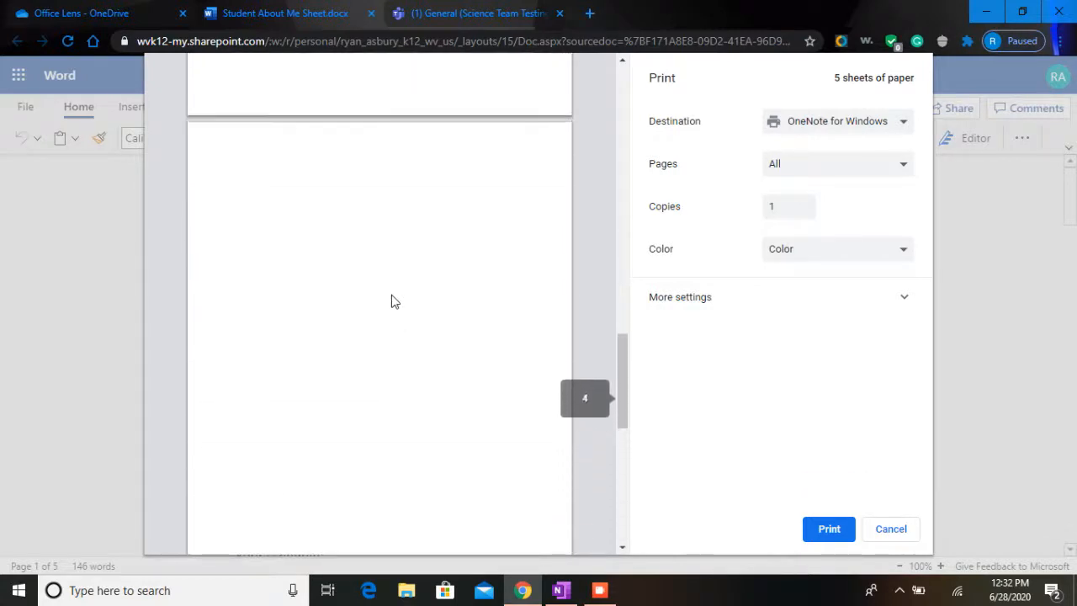
scroll(391, 302, "up", 7)
scroll(391, 301, "up", 15)
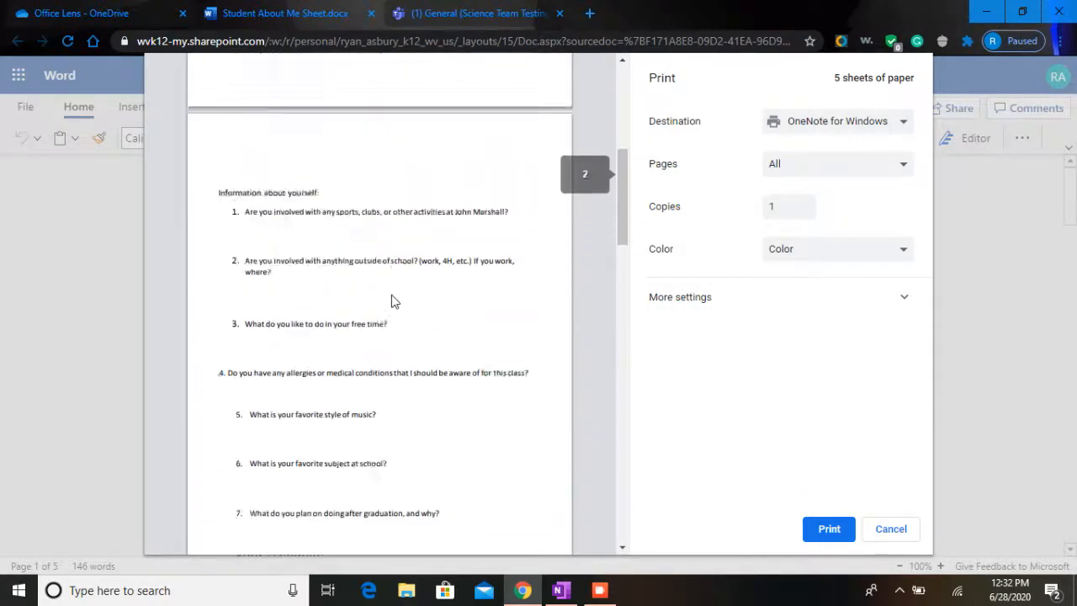
Step: Set a custom page range of 1-2, check the preview, and print the document
left_click(843, 165)
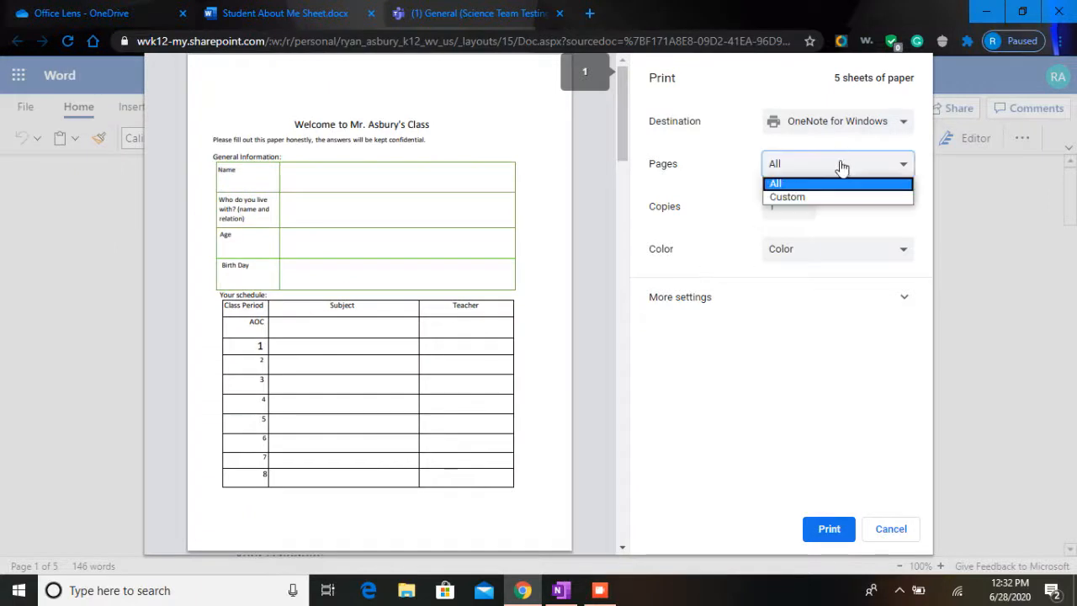
left_click(808, 191)
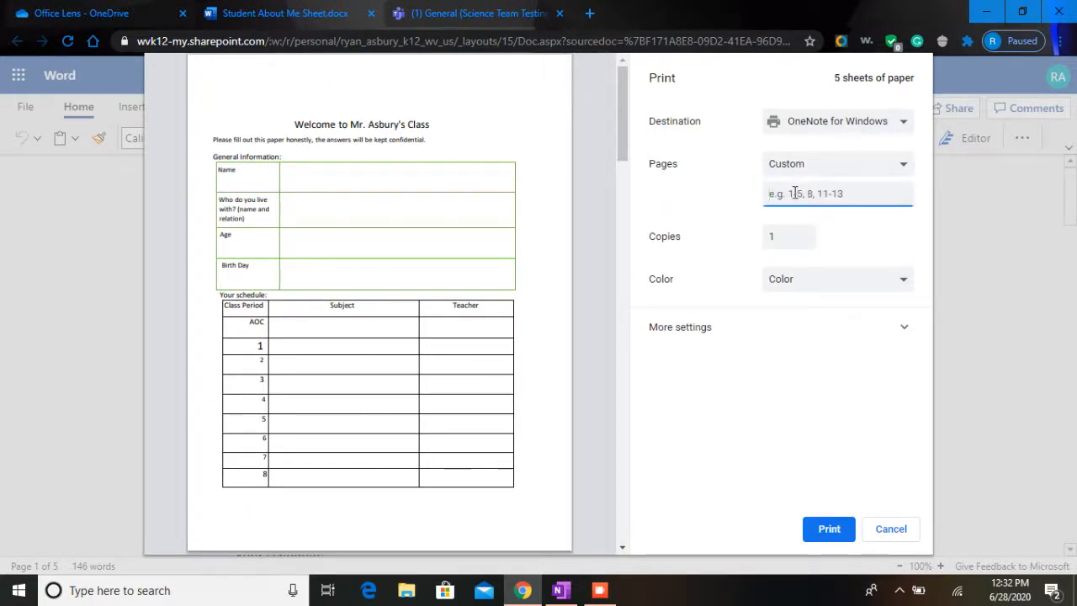
type("1-2")
left_click(427, 231)
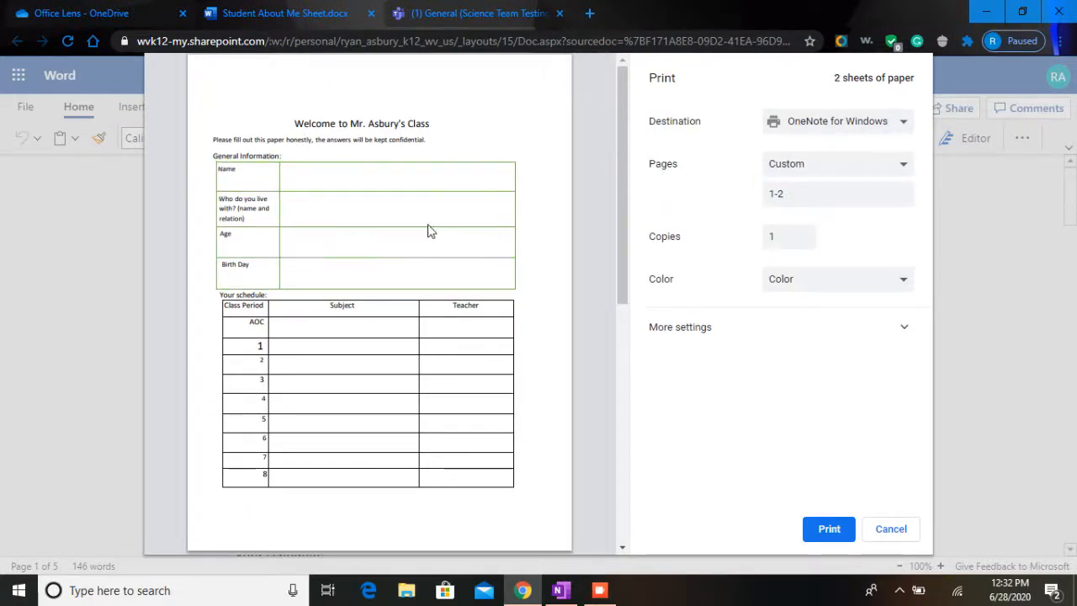
scroll(428, 231, "down", 6)
scroll(427, 232, "up", 6)
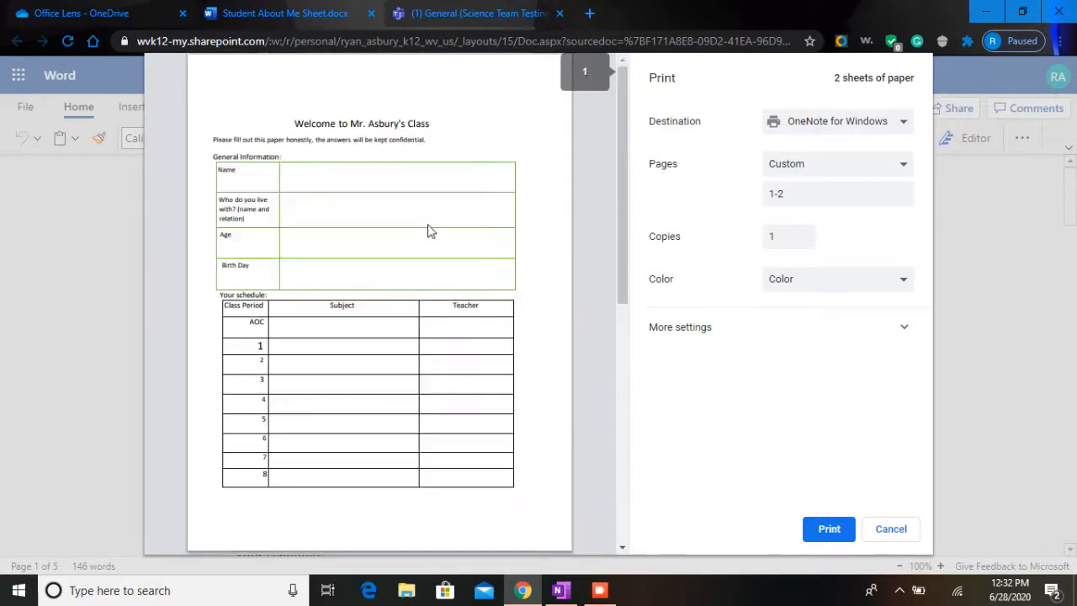
left_click(844, 527)
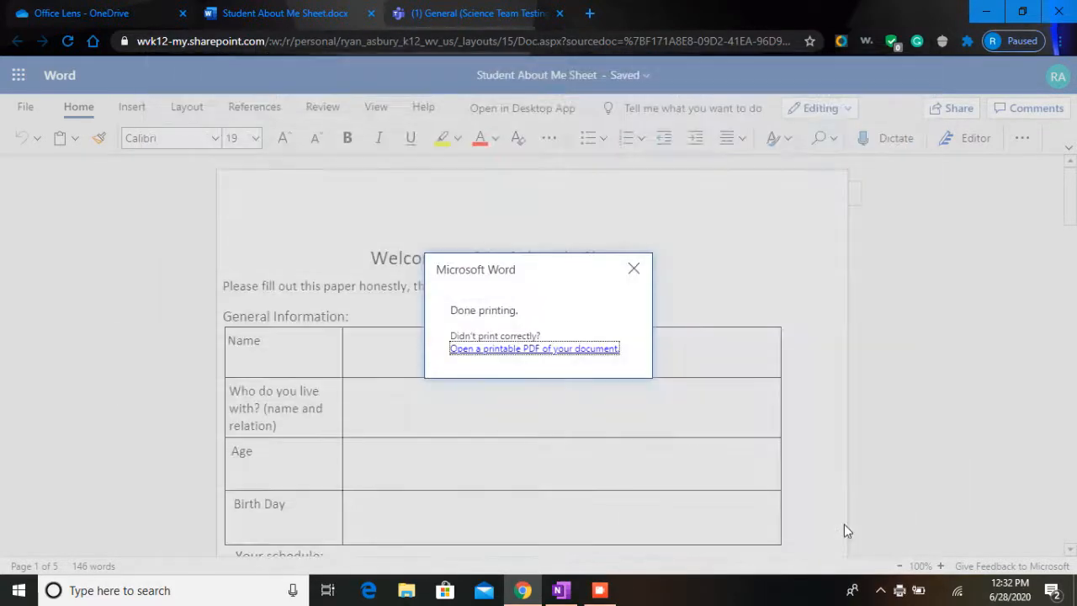
Step: Switch to OneNote and insert the printout into the Unit 2 section of the Science Team Testing Notebook's _Content Library
left_click(560, 591)
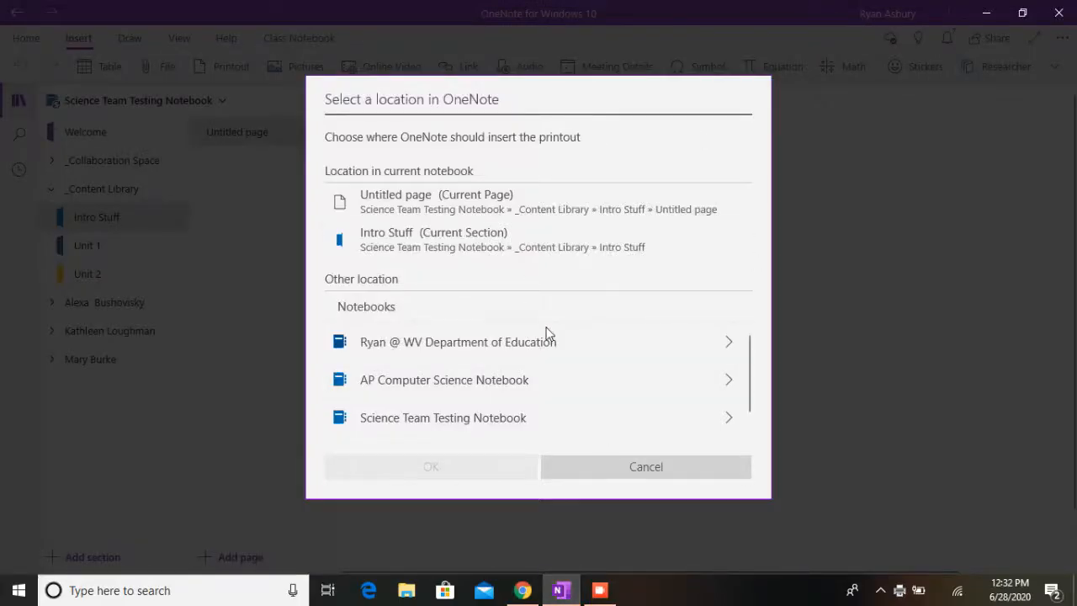
scroll(551, 335, "down", 1)
scroll(553, 335, "up", 1)
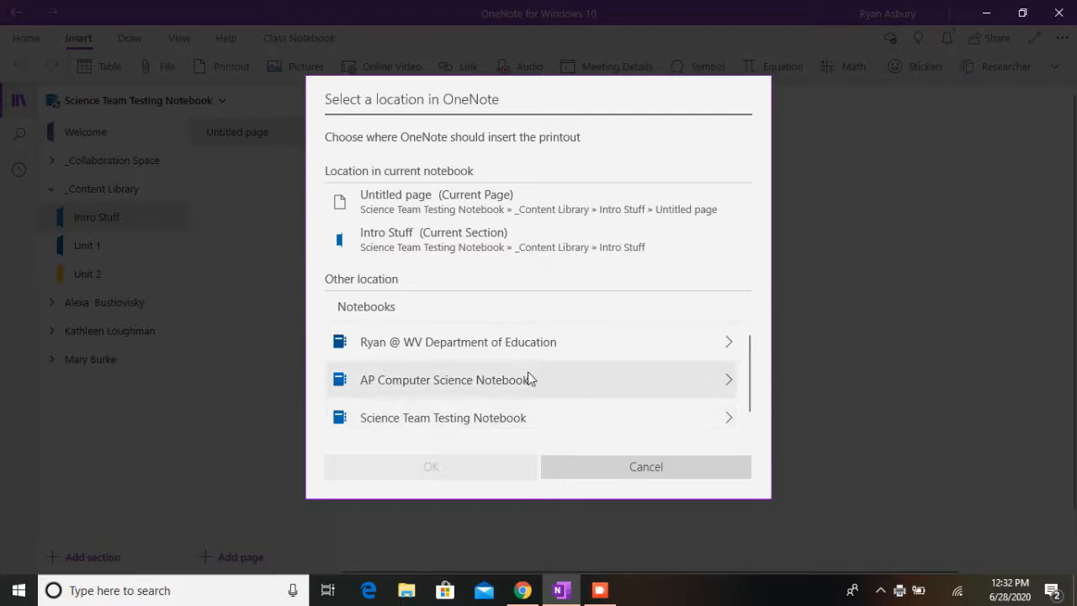
left_click(526, 417)
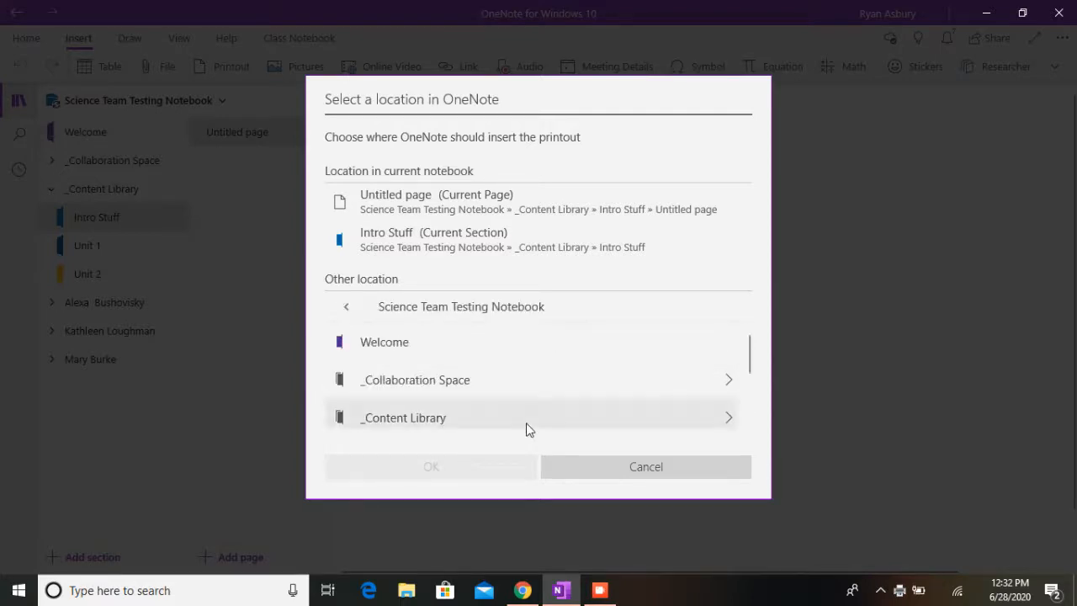
scroll(527, 430, "down", 1)
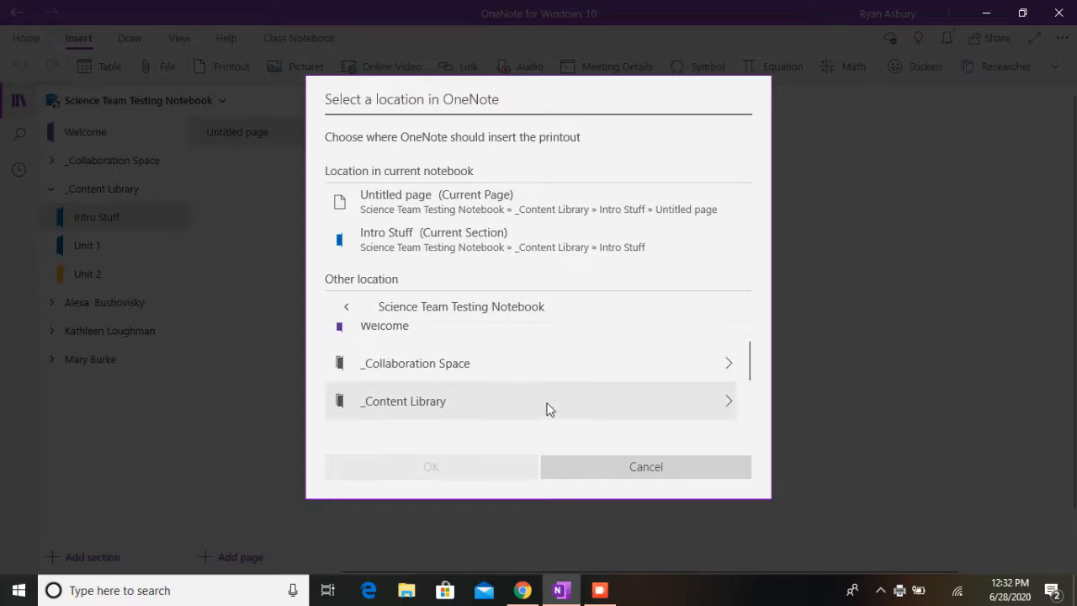
left_click(548, 409)
scroll(547, 408, "down", 1)
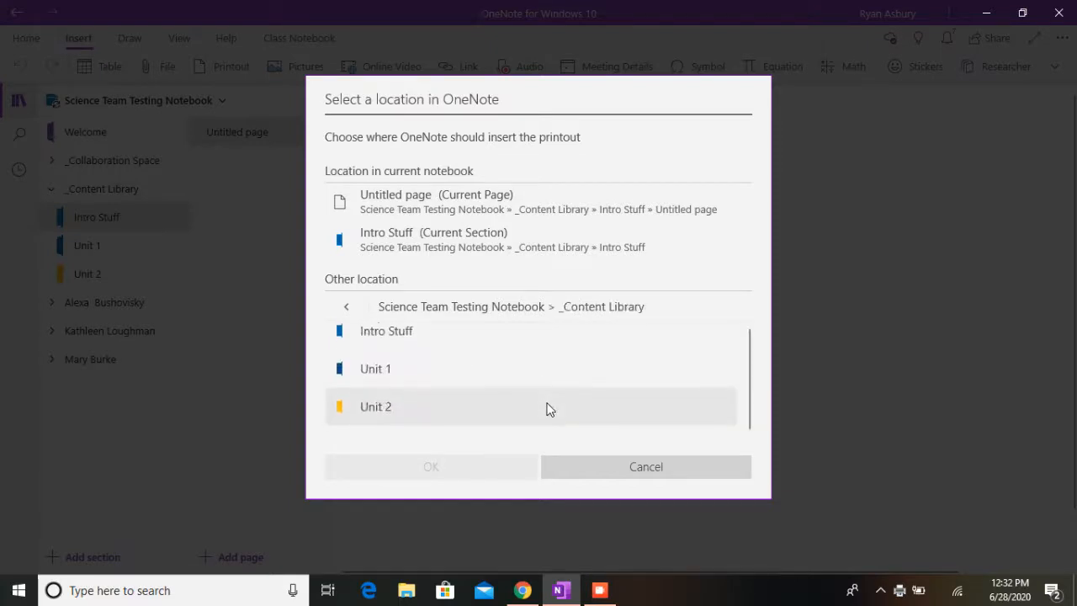
left_click(414, 413)
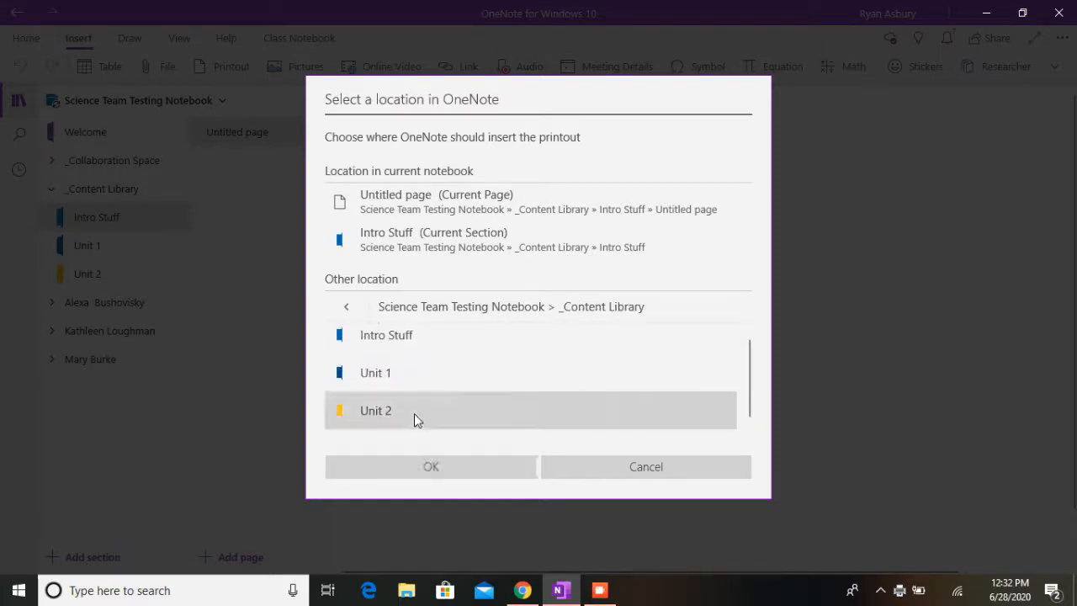
left_click(400, 465)
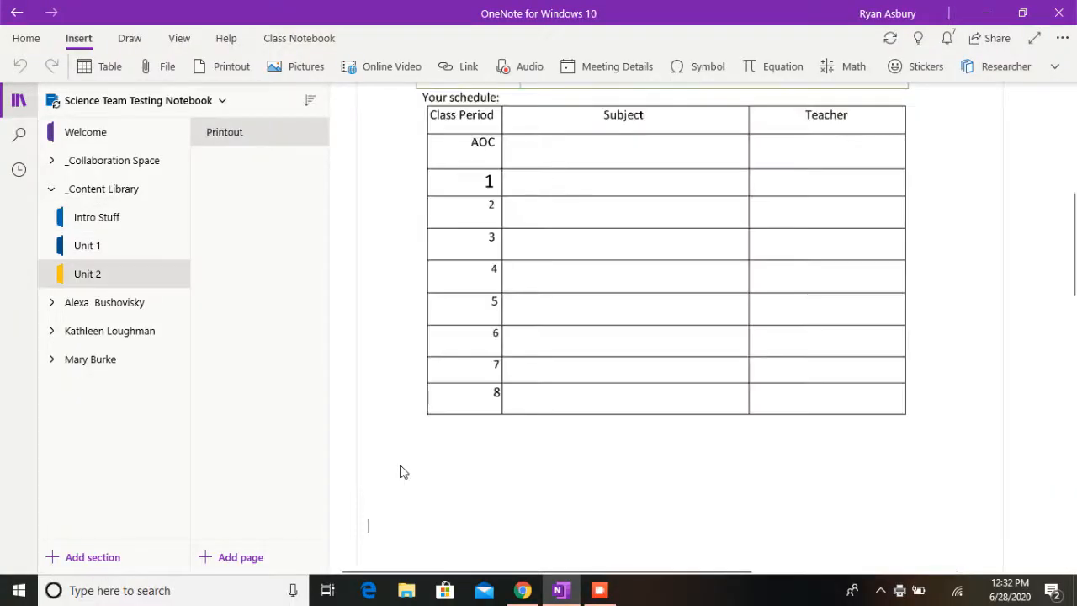
Step: Look over the inserted printout and retitle its page "Intro to Me"
scroll(736, 362, "down", 14)
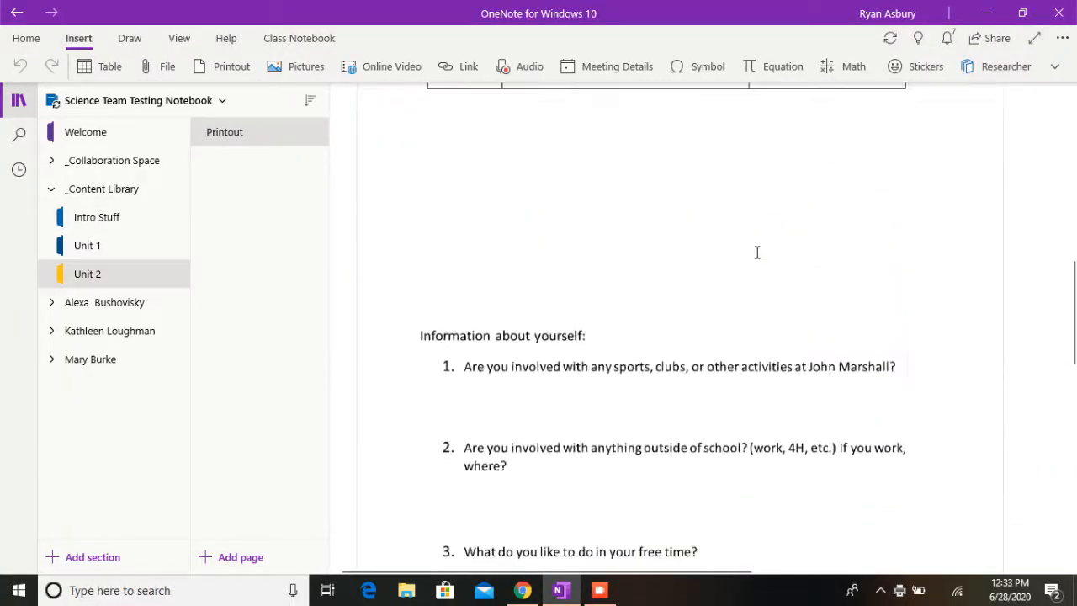
scroll(758, 252, "up", 7)
scroll(758, 253, "up", 8)
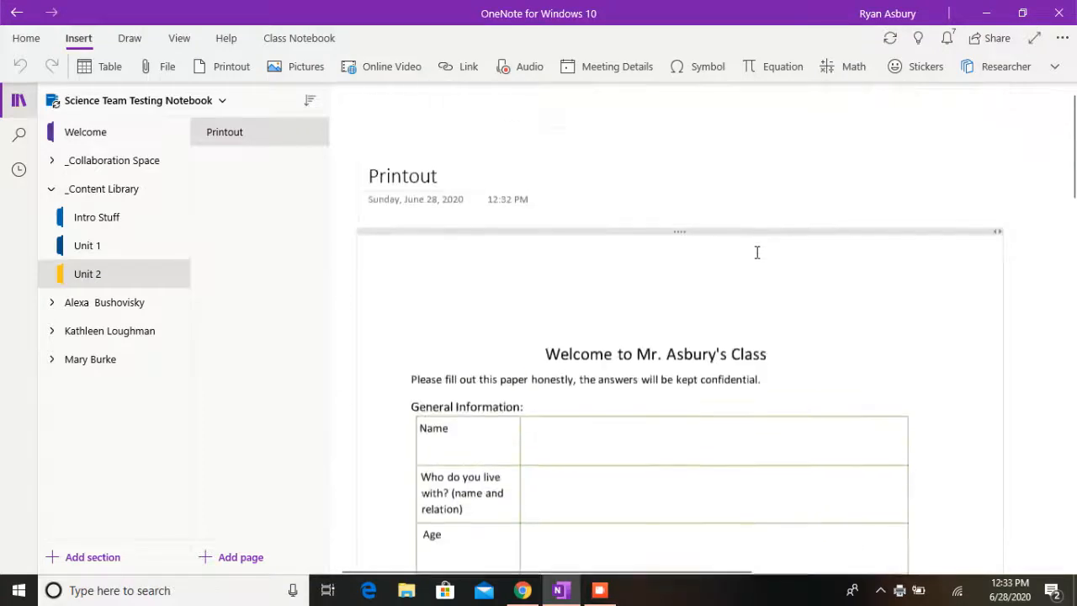
left_click(238, 136)
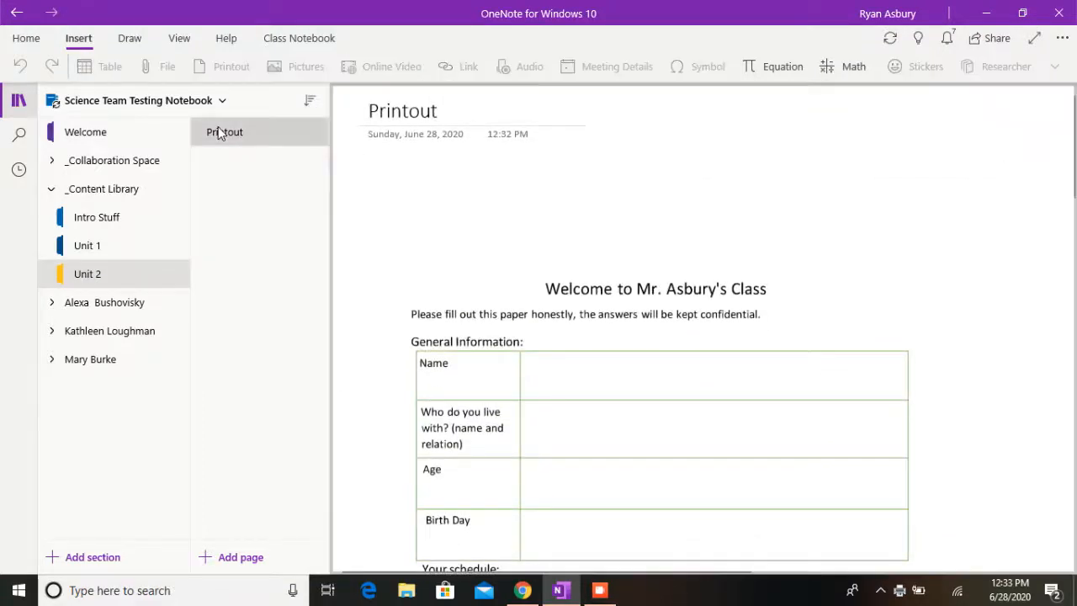
double_click(397, 106)
type("Int")
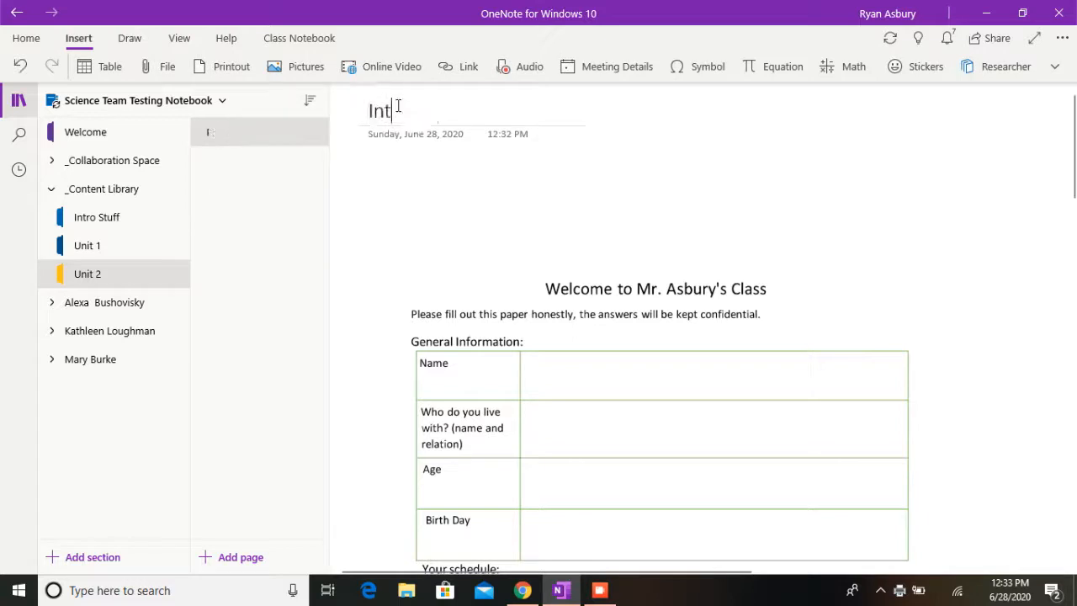
type("ro to Me")
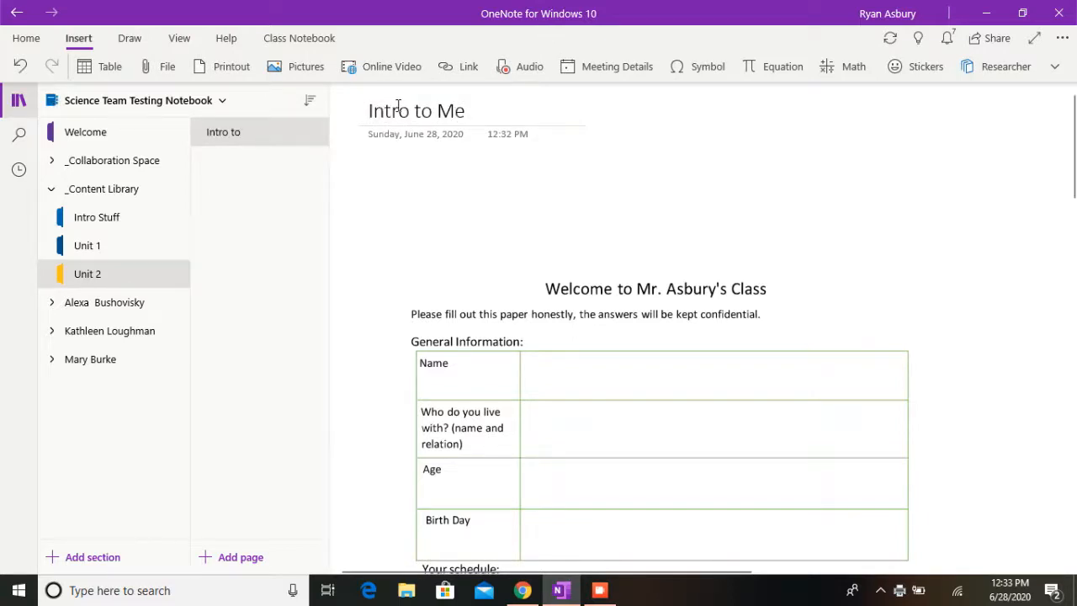
Step: Select the first printout image and examine its borders down to where the second page begins
right_click(500, 196)
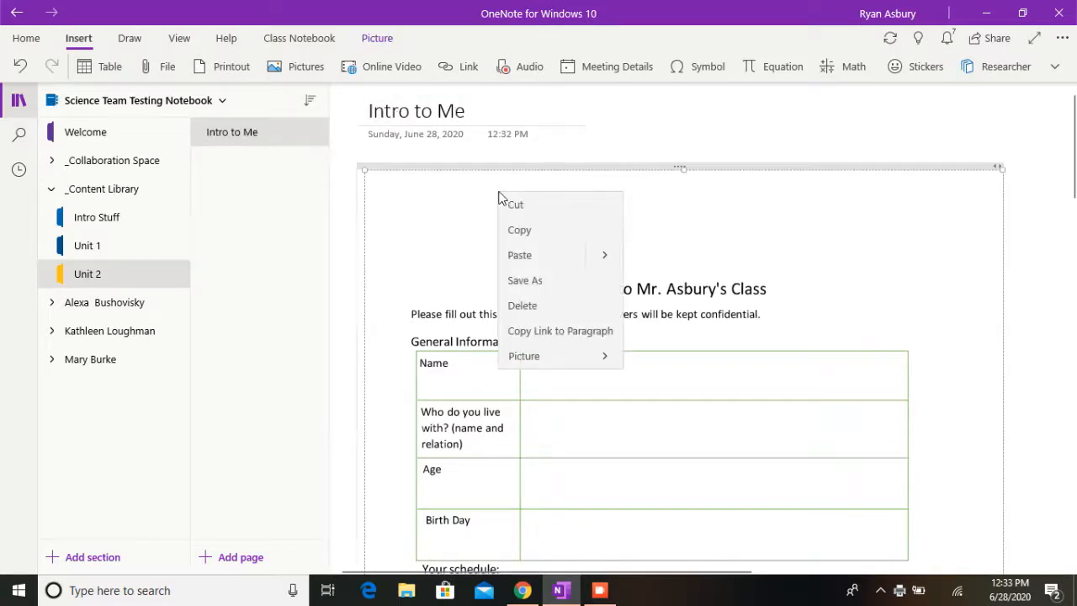
left_click(683, 164)
scroll(733, 149, "down", 1)
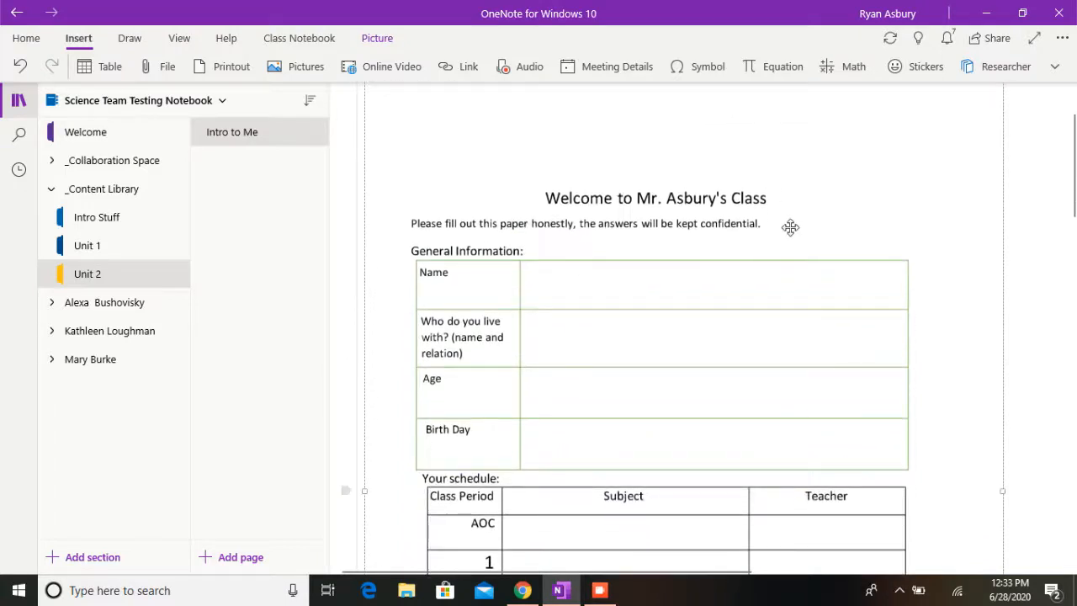
scroll(866, 317, "down", 1)
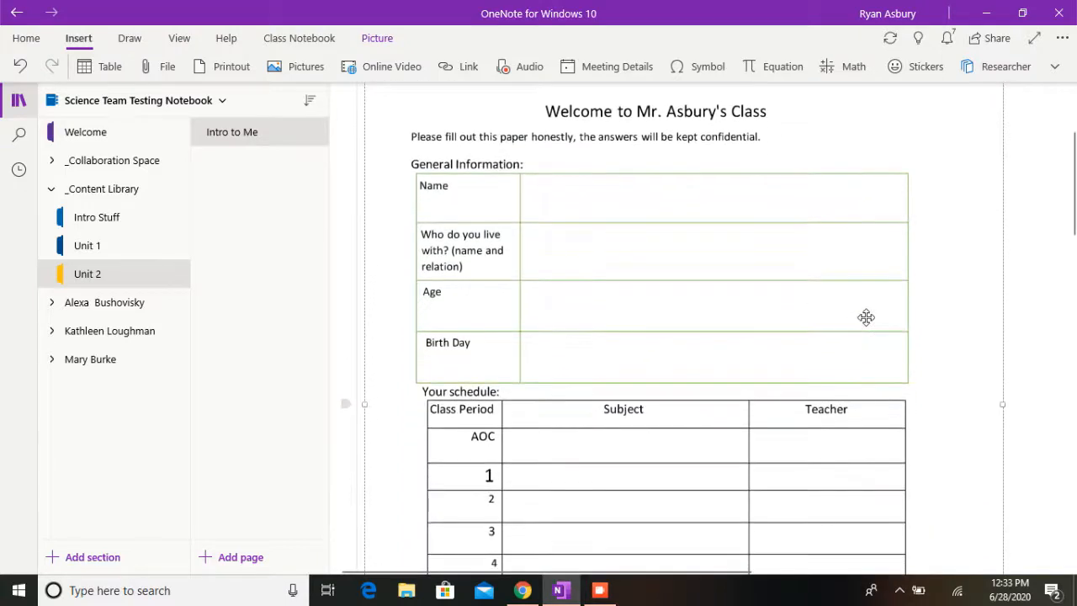
scroll(871, 294, "down", 6)
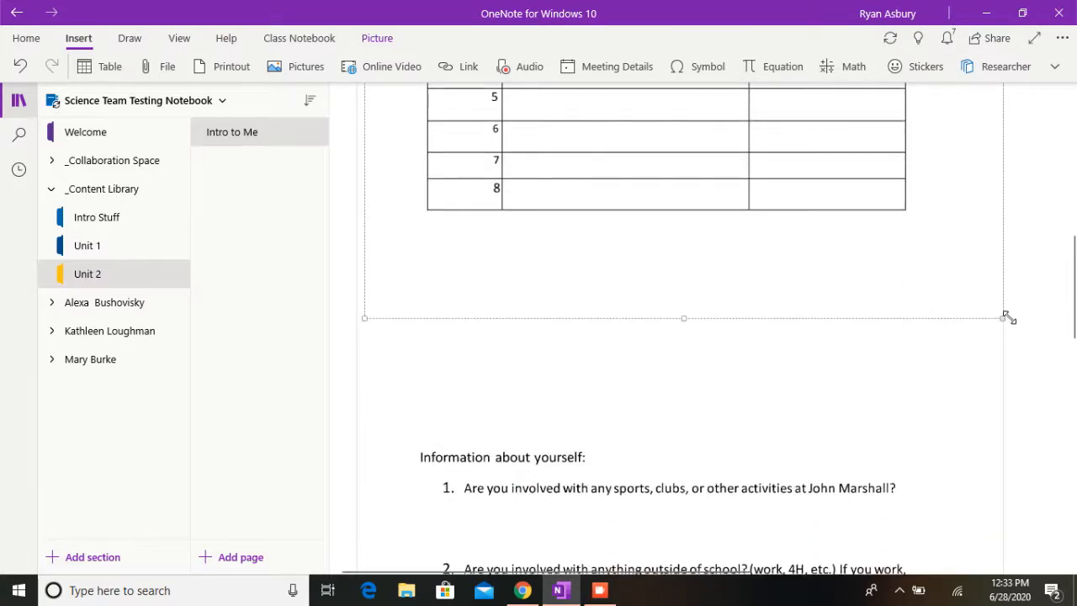
scroll(1007, 317, "up", 6)
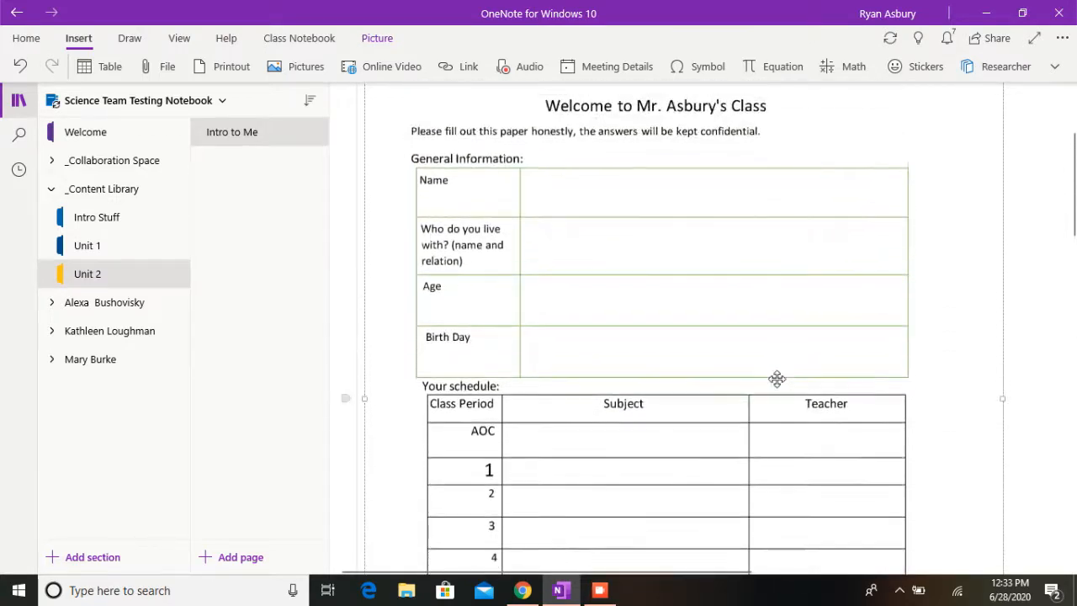
scroll(777, 378, "up", 3)
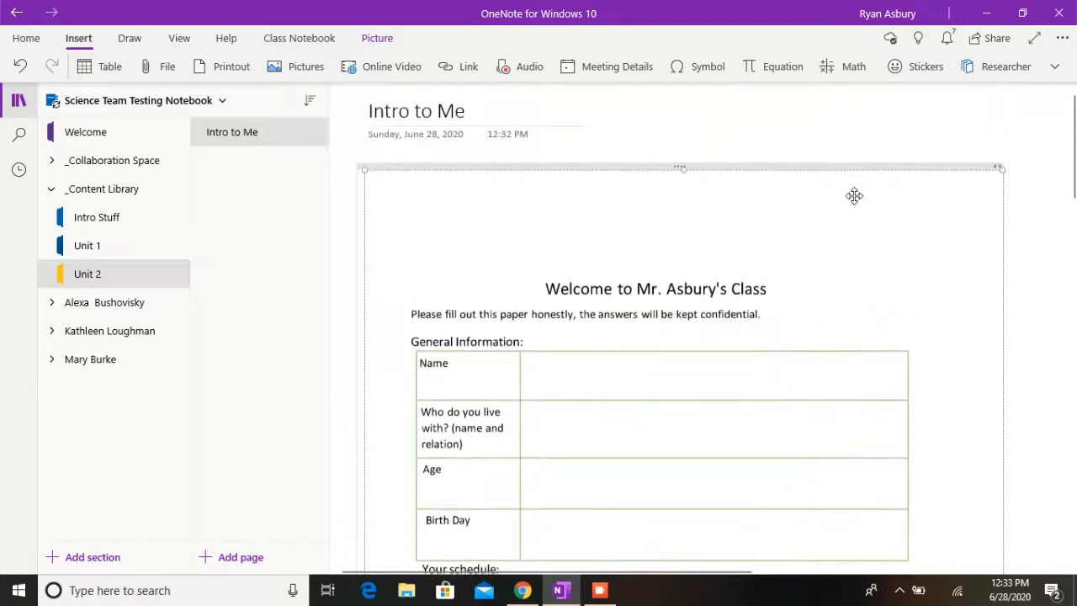
left_click(912, 139)
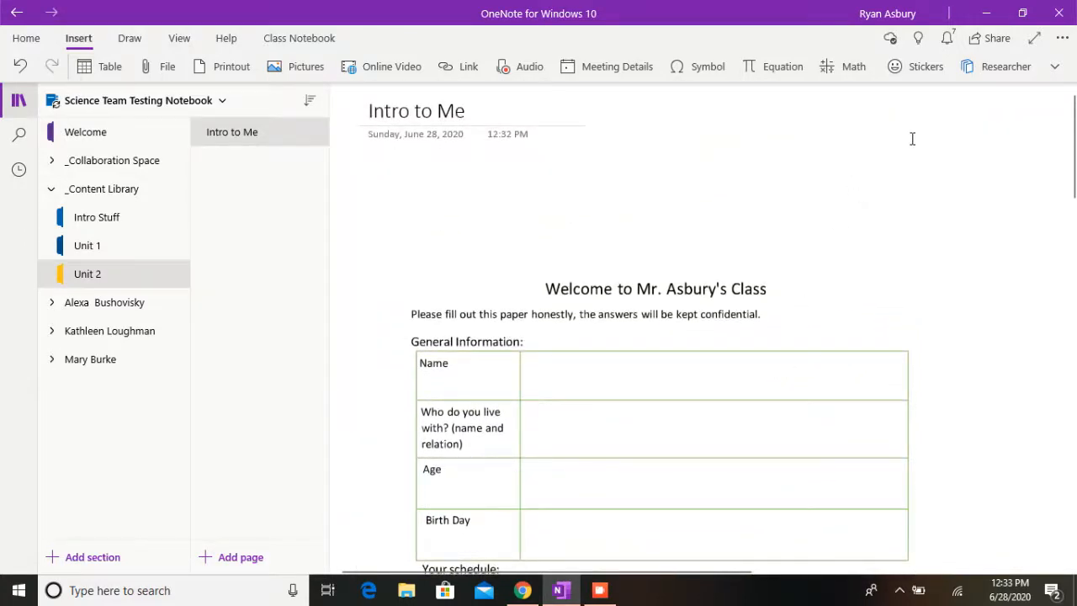
Step: Select both printout page images together and set them as the page background
right_click(874, 221)
left_click(752, 275)
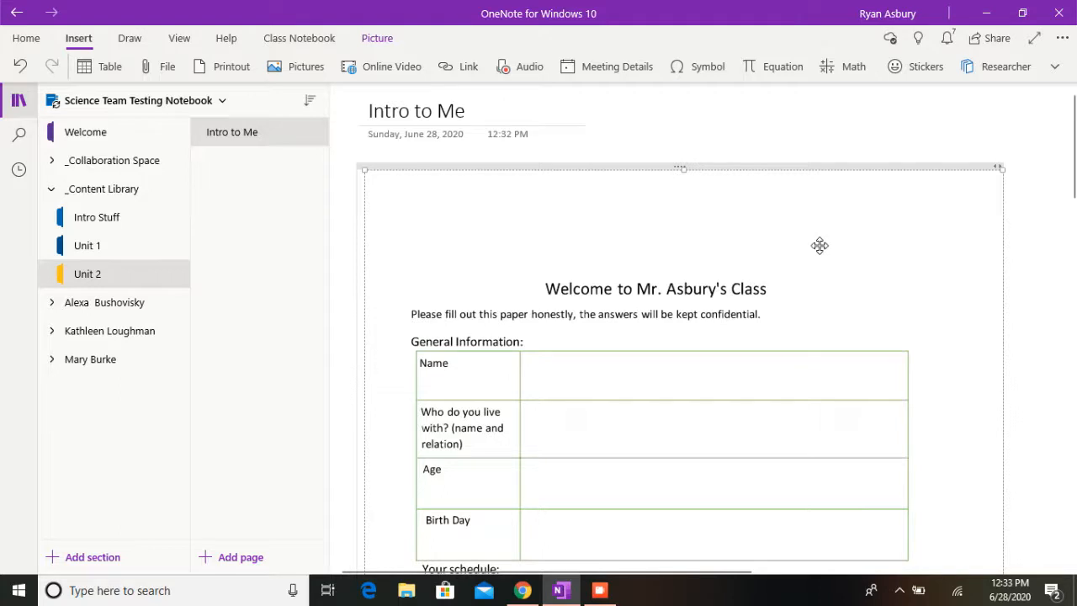
scroll(771, 327, "down", 10)
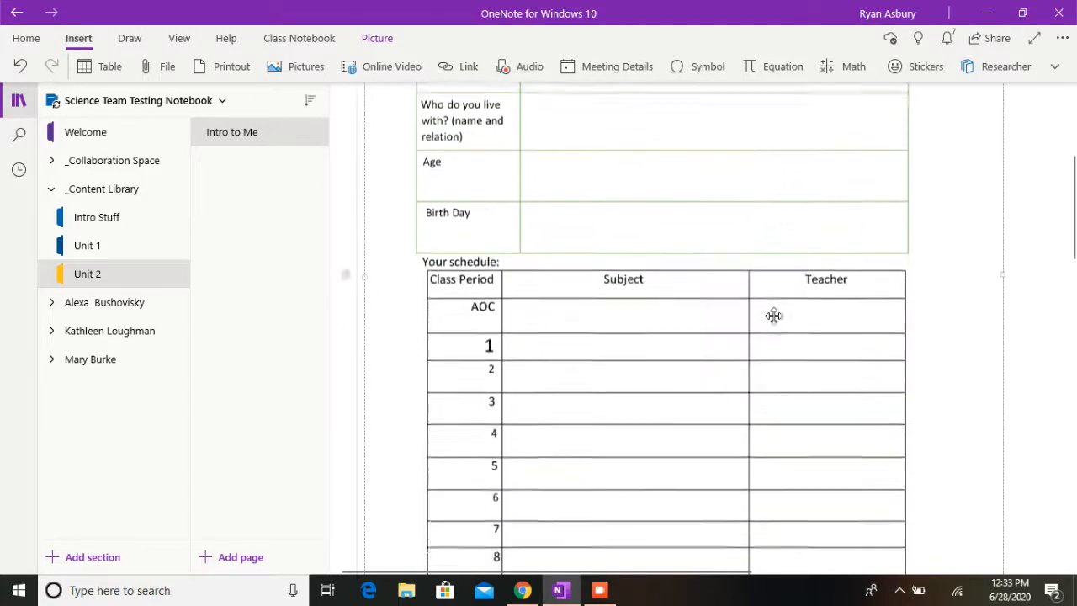
scroll(773, 316, "down", 5)
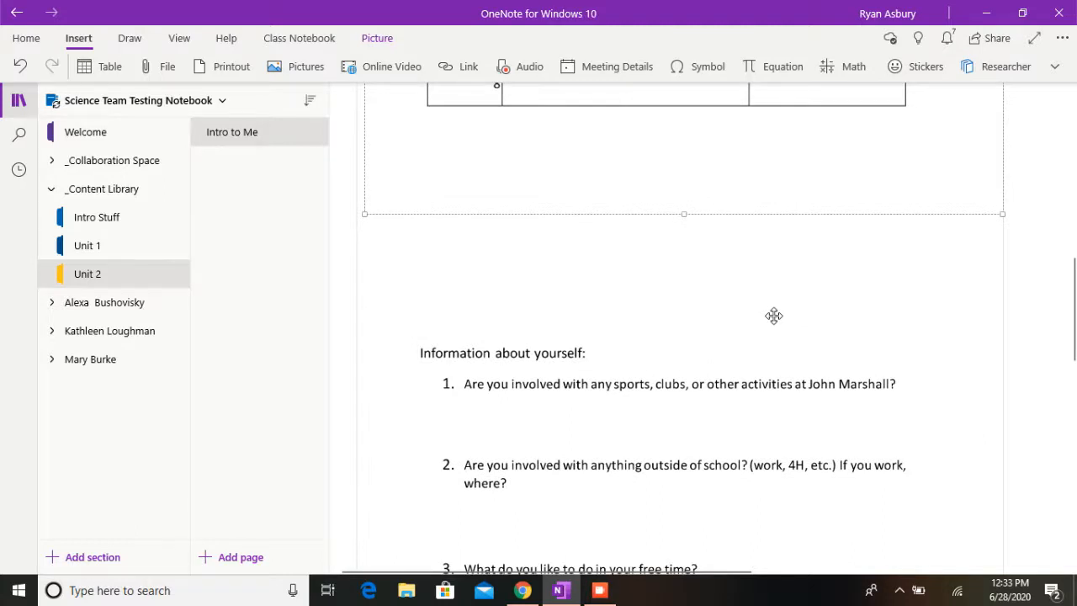
left_click(773, 316)
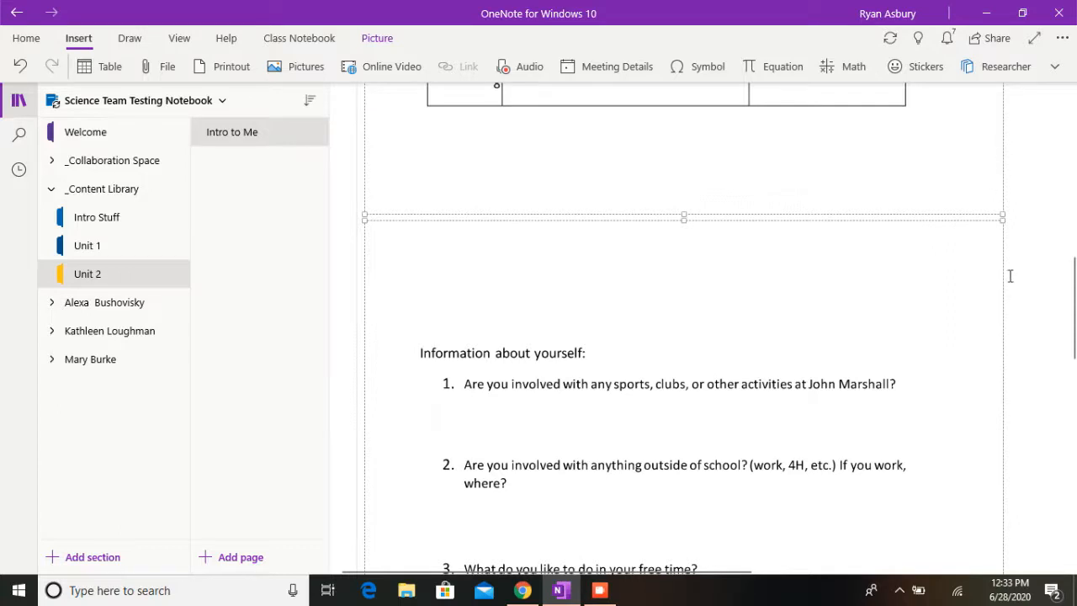
right_click(767, 297)
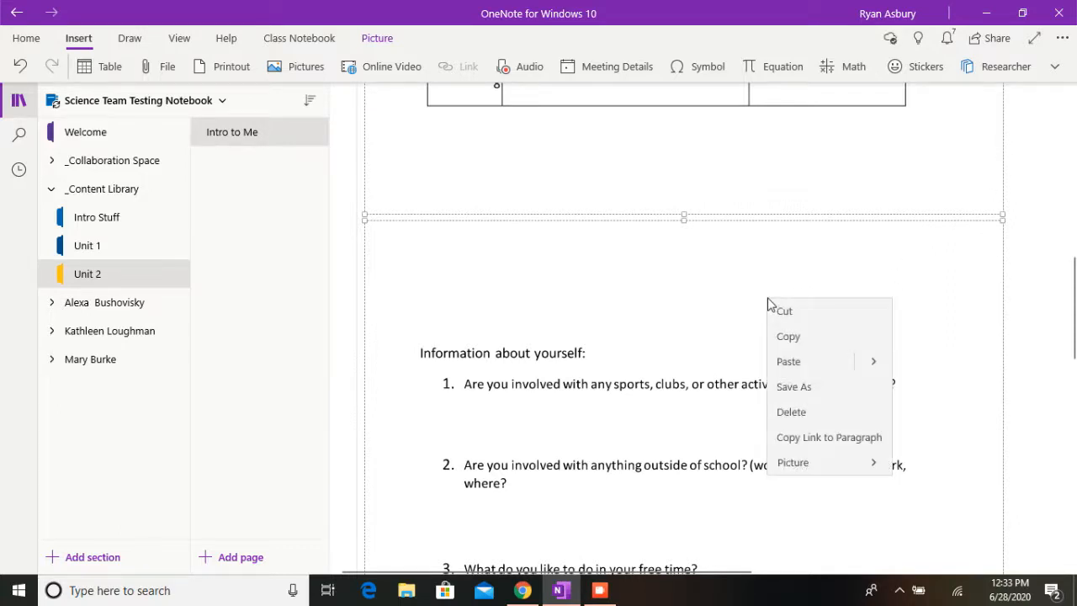
left_click(793, 461)
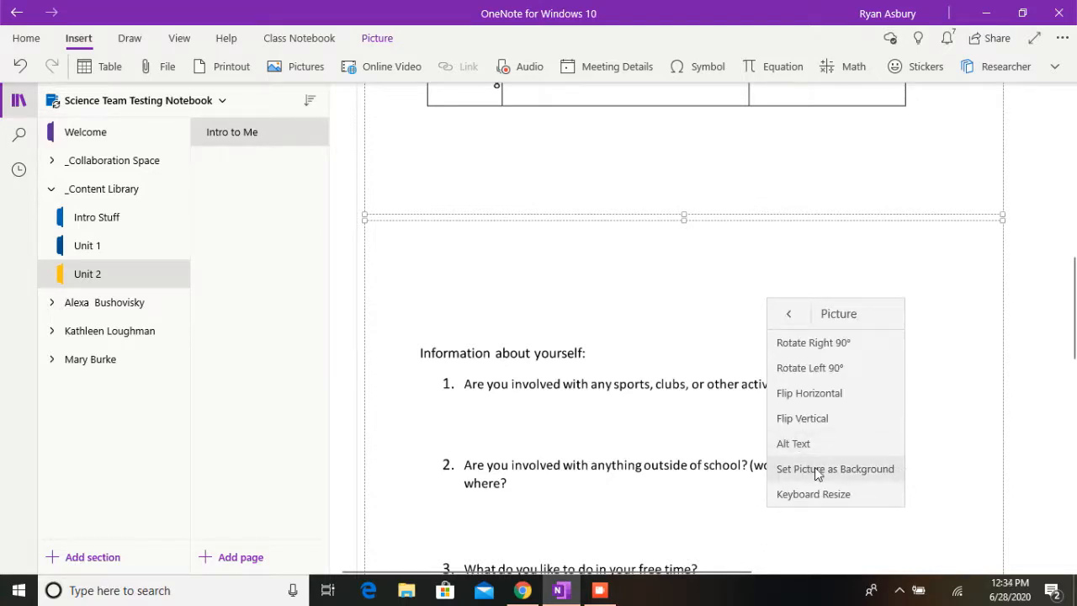
left_click(816, 470)
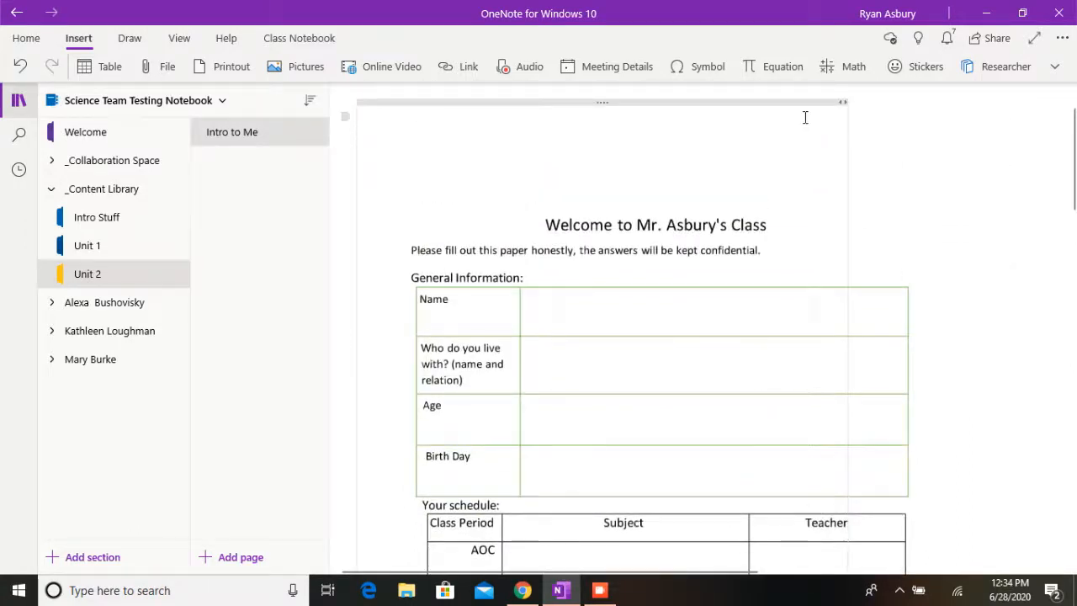
Step: Delete the empty note container around the printout and try to select the heading in the background image
left_click(814, 102)
key("Delete")
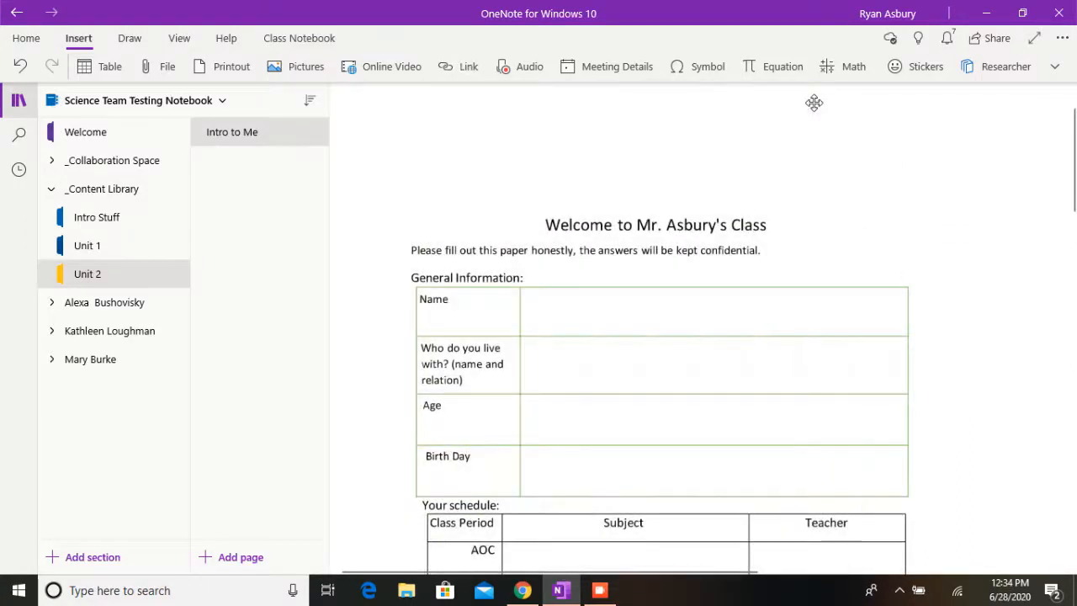
left_click(634, 251)
left_click_drag(544, 220, 625, 231)
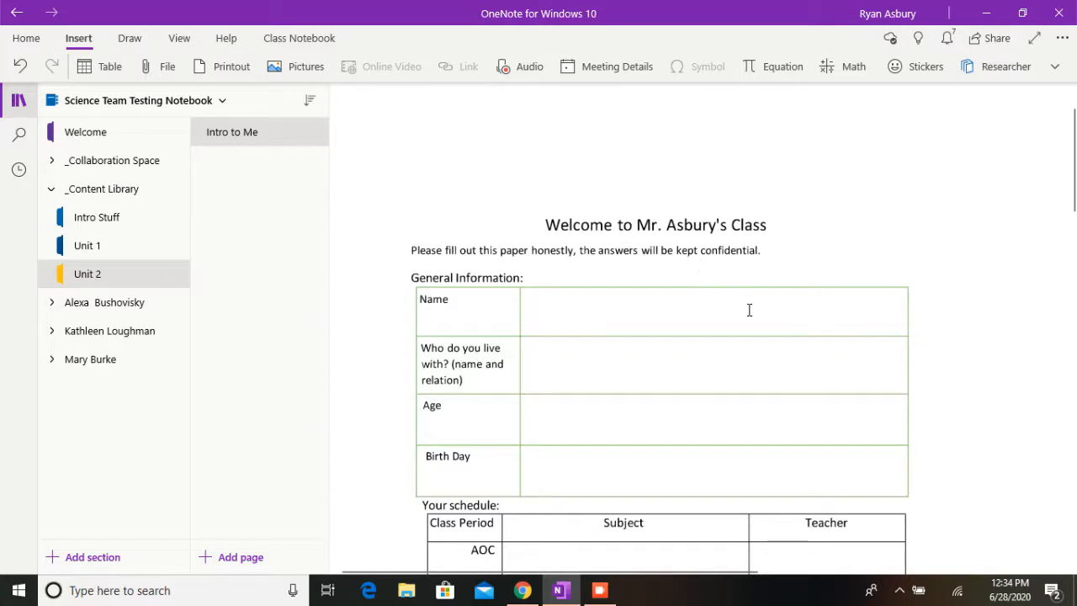
scroll(639, 197, "up", 1)
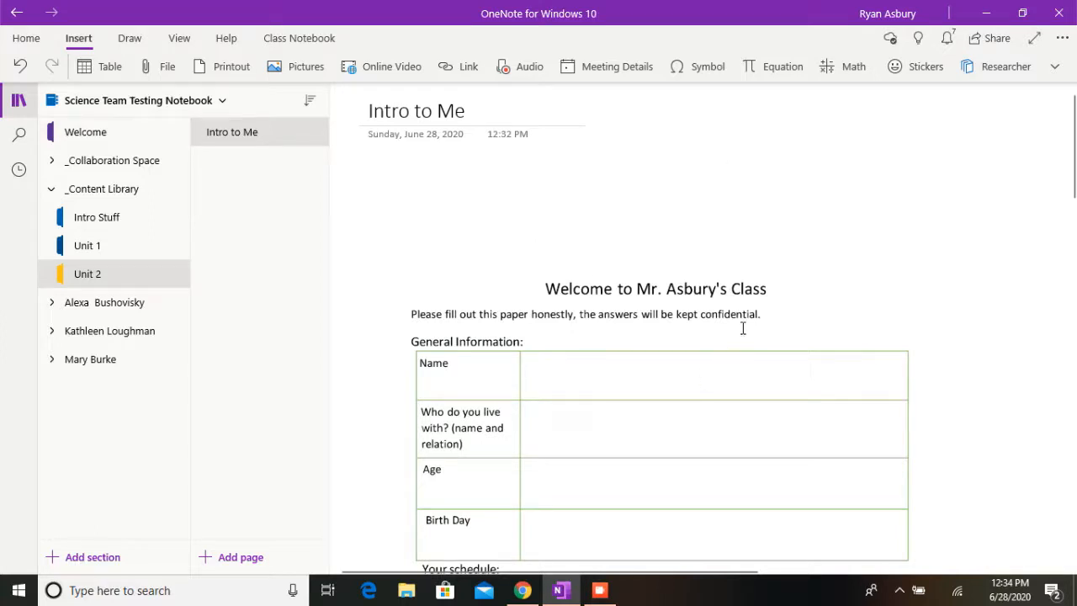
Step: Switch to the Science Team Testing class in Microsoft Teams in Chrome and dismiss the Class Notebook's opened-in-OneNote message
left_click(522, 590)
left_click(634, 268)
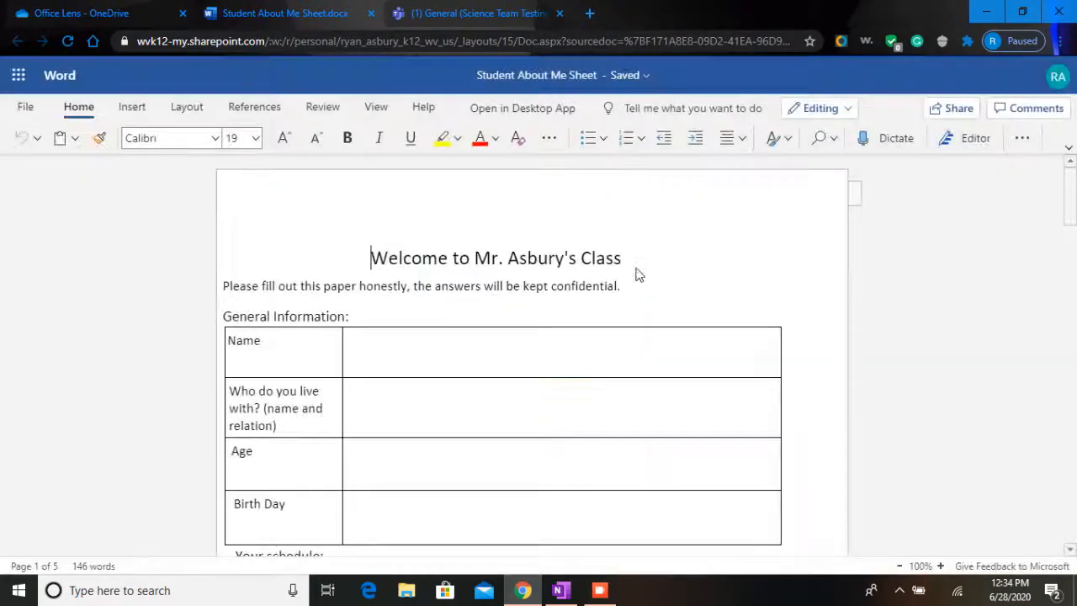
left_click(435, 14)
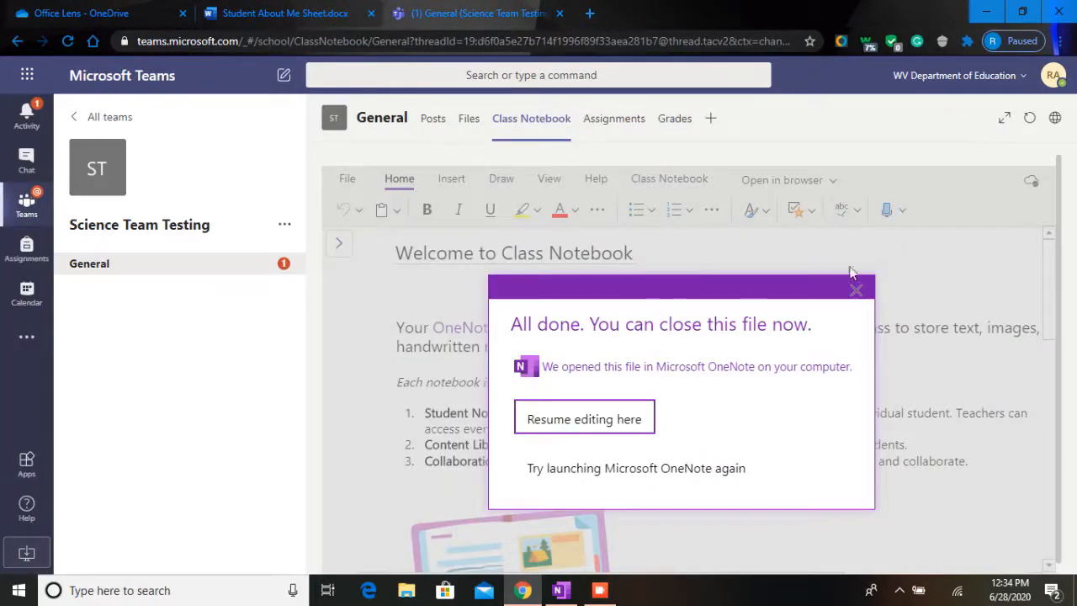
left_click(857, 291)
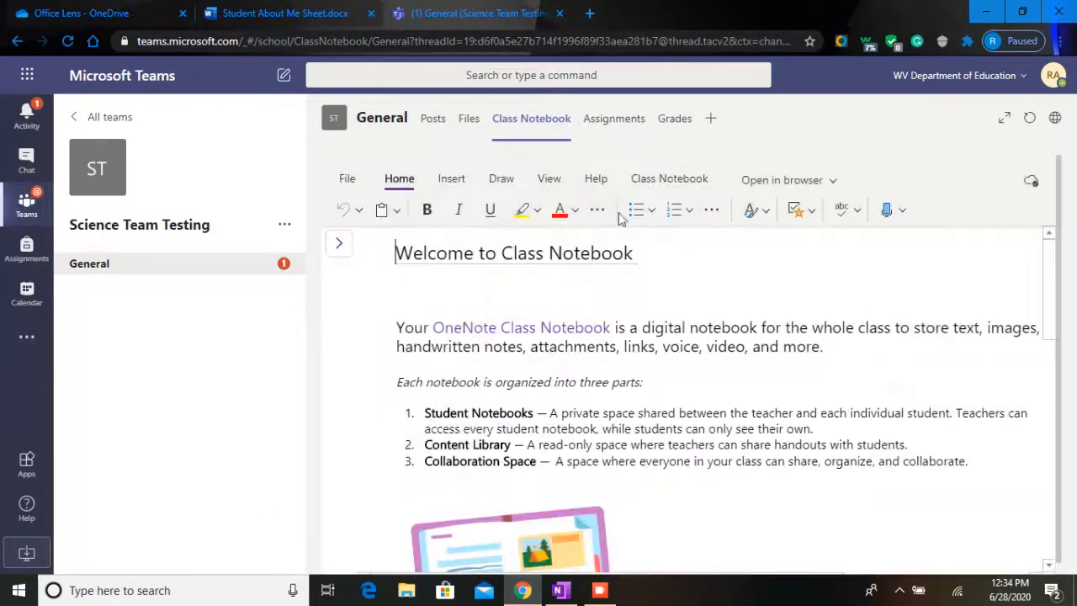
Step: Create a new assignment for the class and title it "Newest Intro Sheet"
left_click(603, 122)
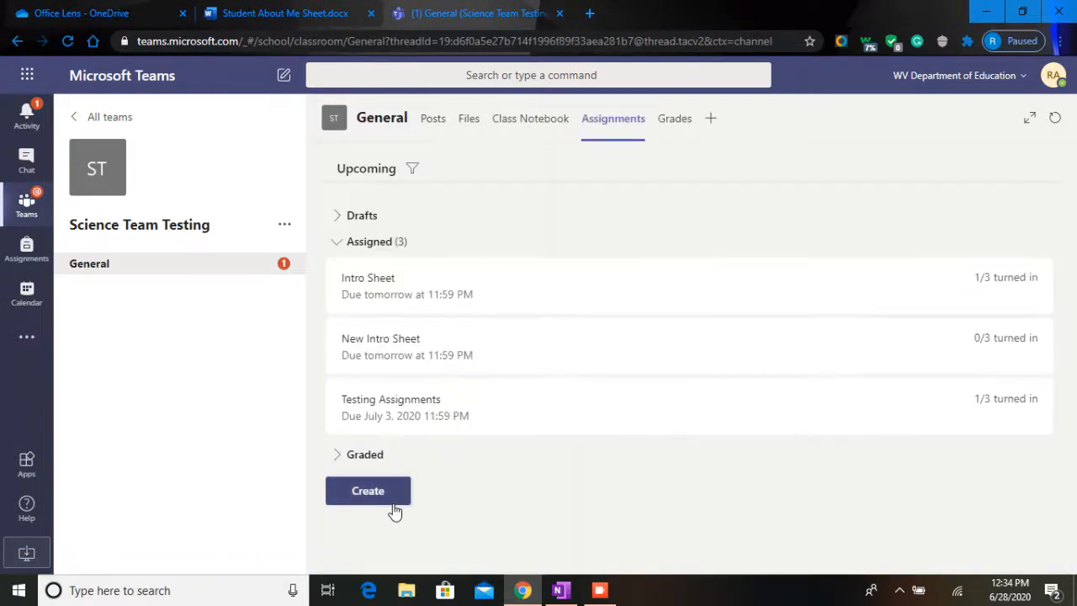
left_click(383, 494)
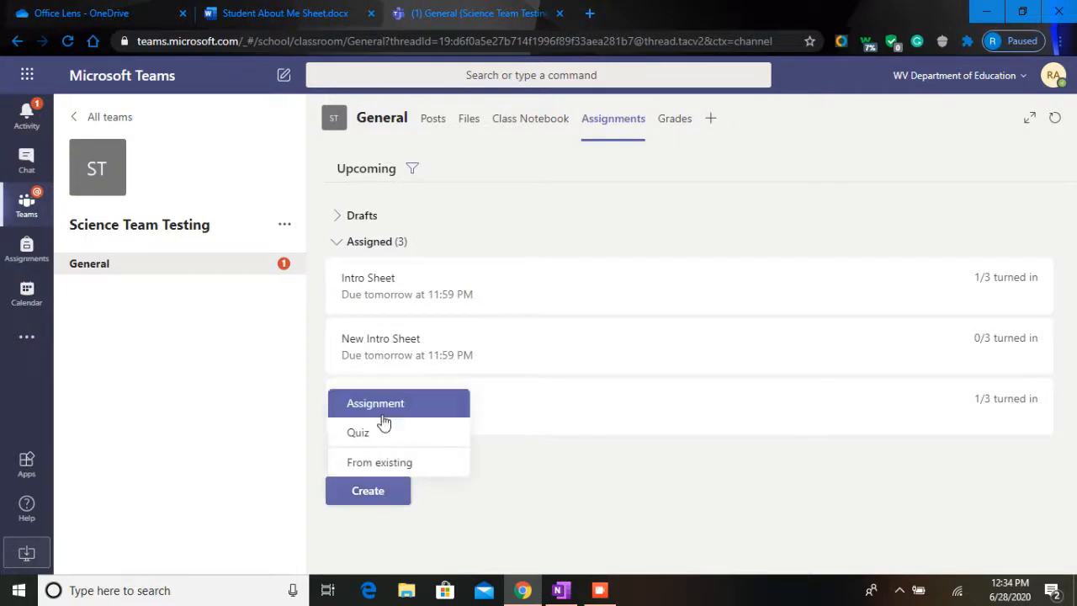
left_click(383, 417)
left_click(649, 260)
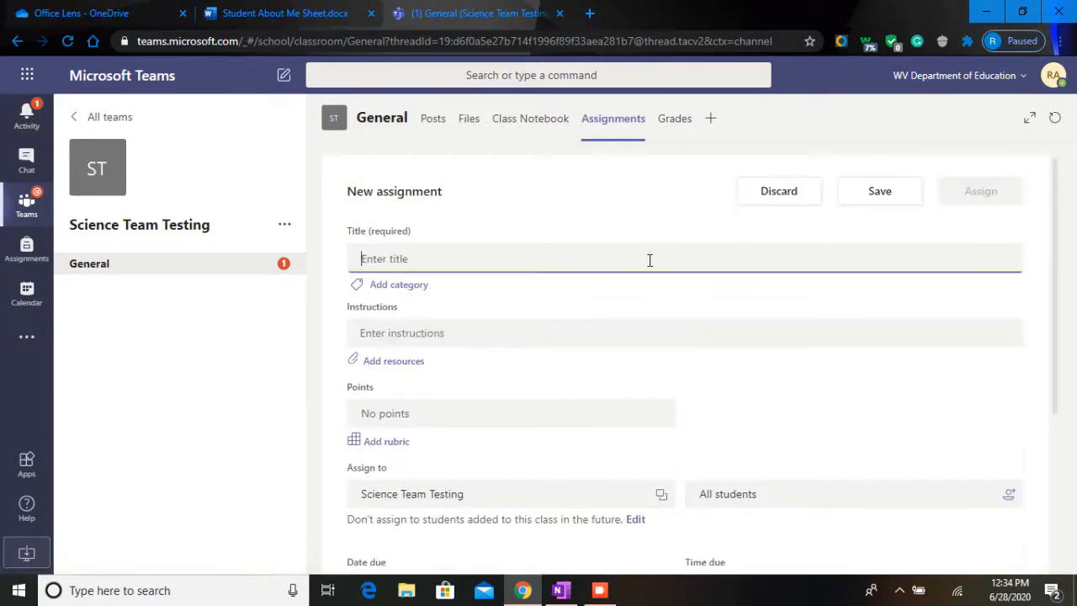
type("Newest")
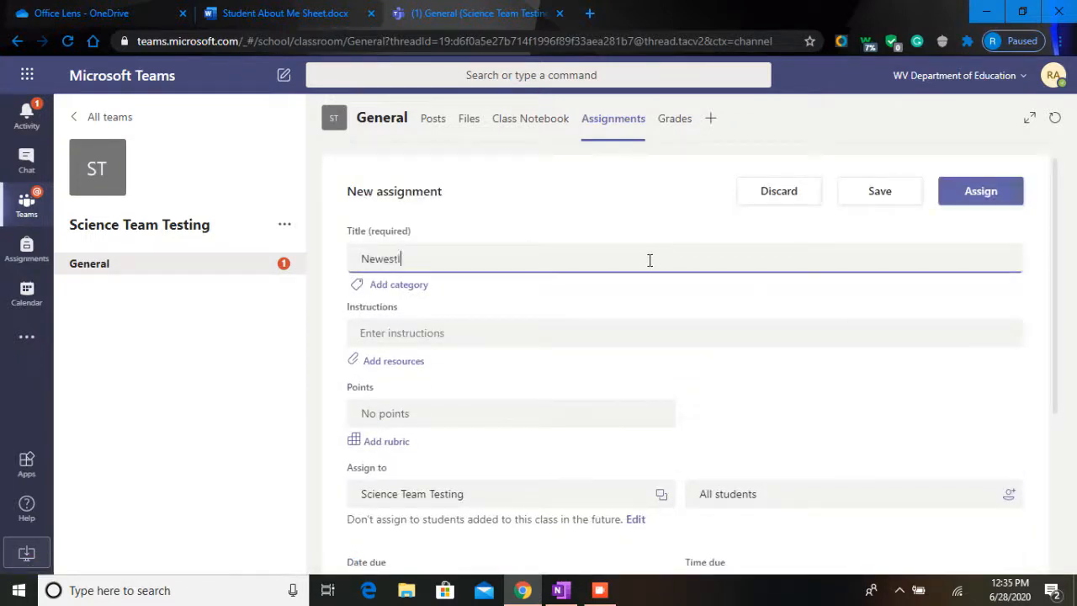
type(" Intro Sheet")
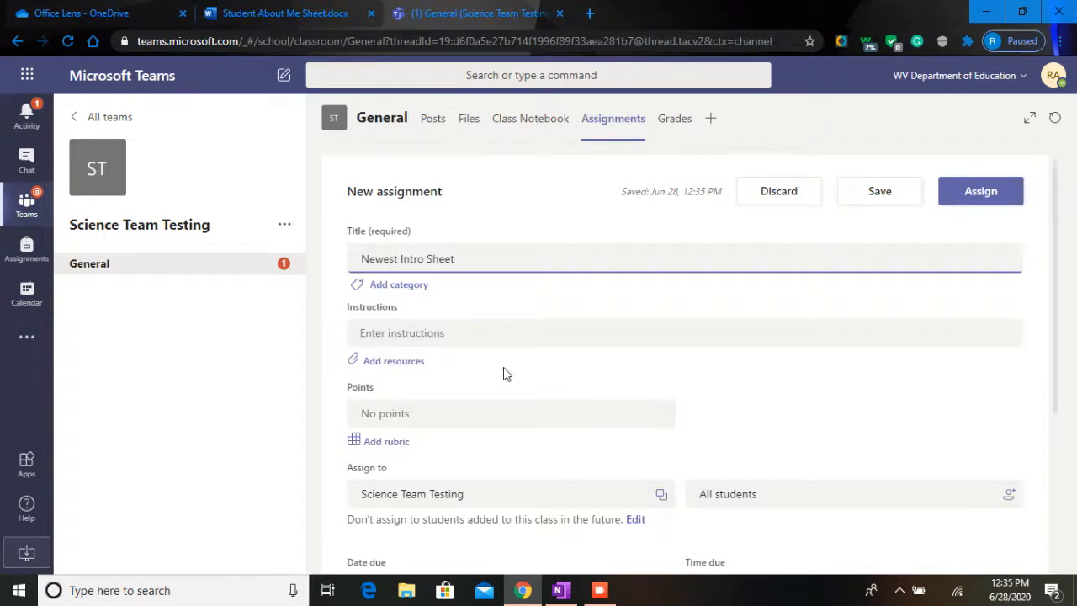
Step: Attach the "Intro to Me" page from the Class Notebook's _Content Library, Unit 2 section, as an assignment resource
scroll(503, 370, "down", 1)
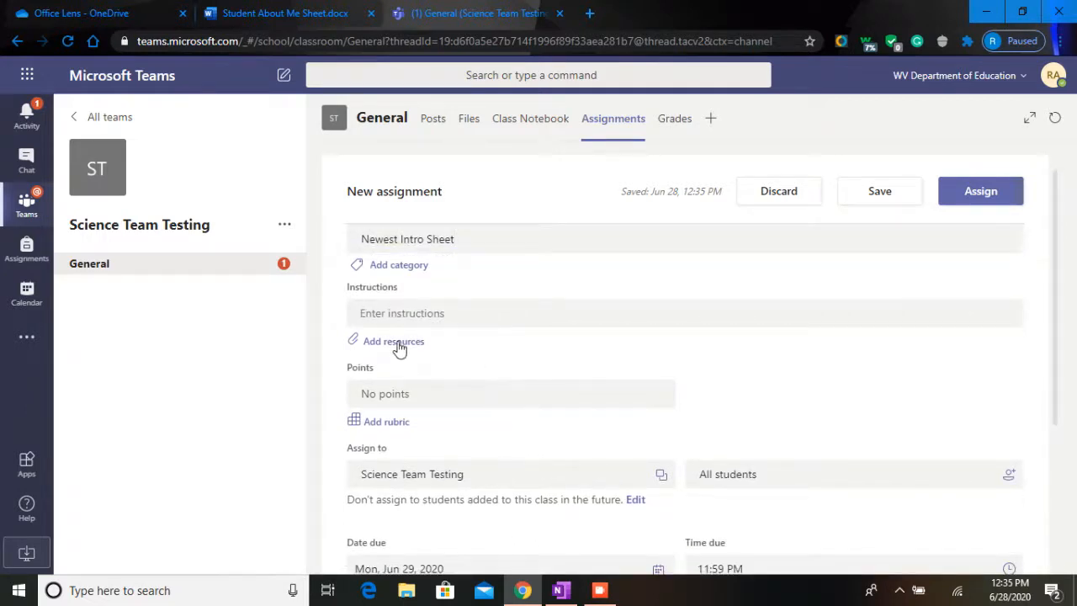
left_click(398, 346)
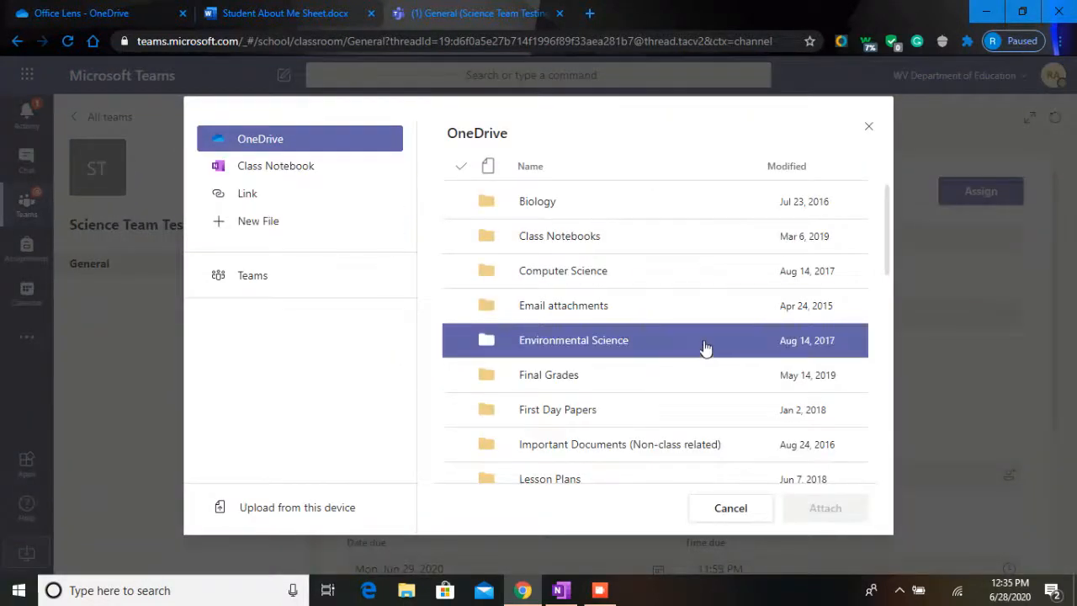
left_click(333, 167)
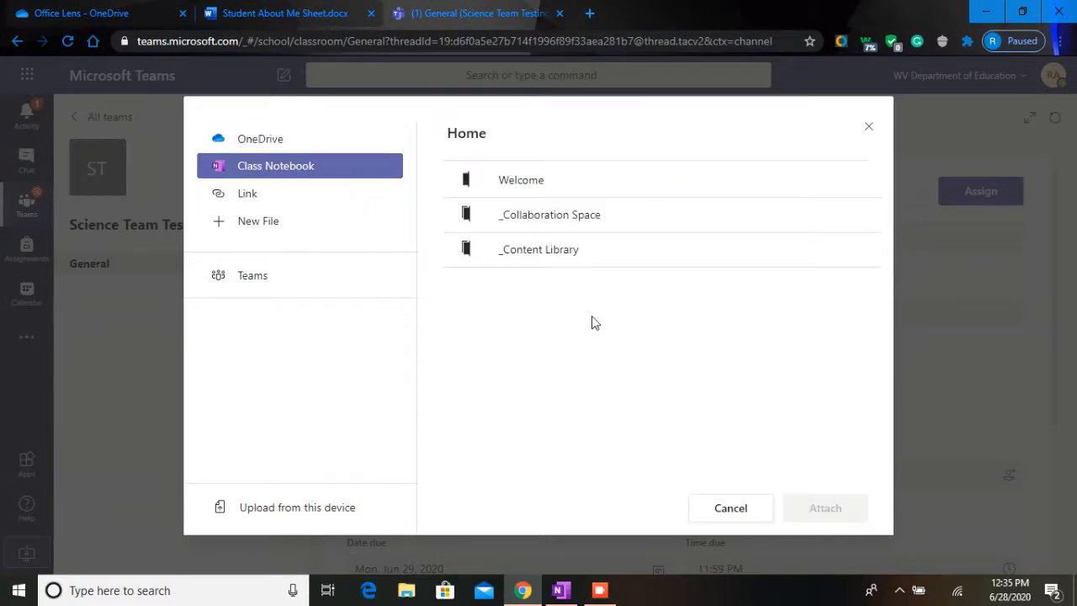
left_click(592, 255)
left_click(525, 259)
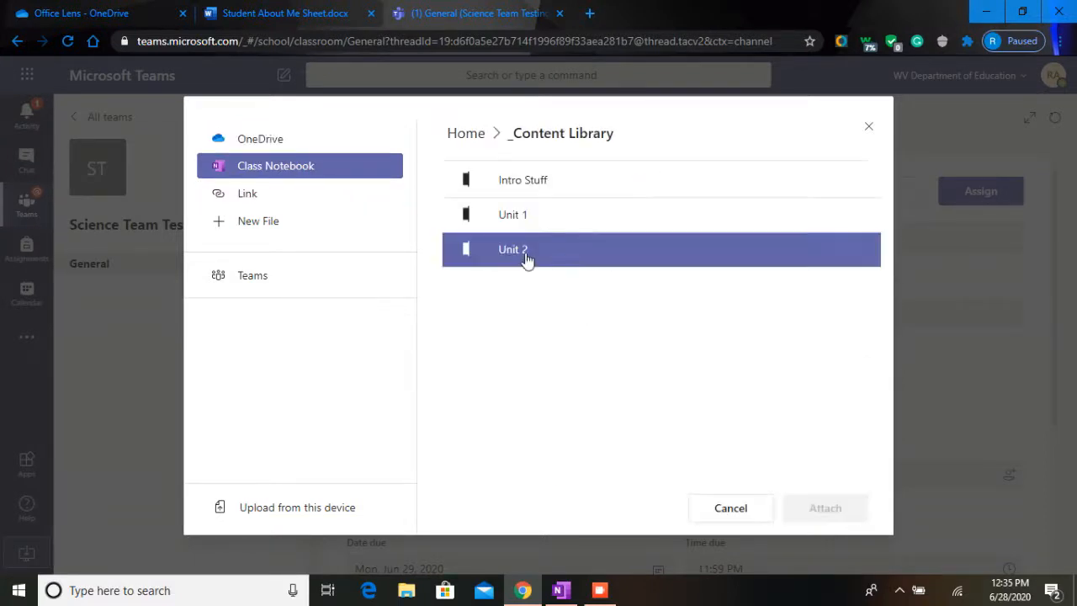
left_click(548, 193)
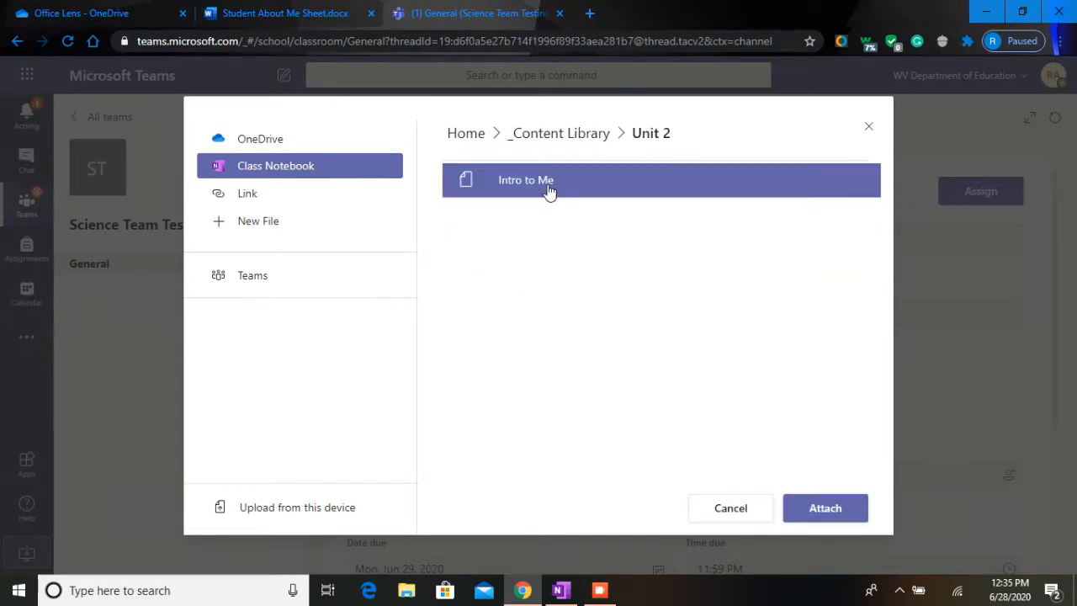
left_click(841, 508)
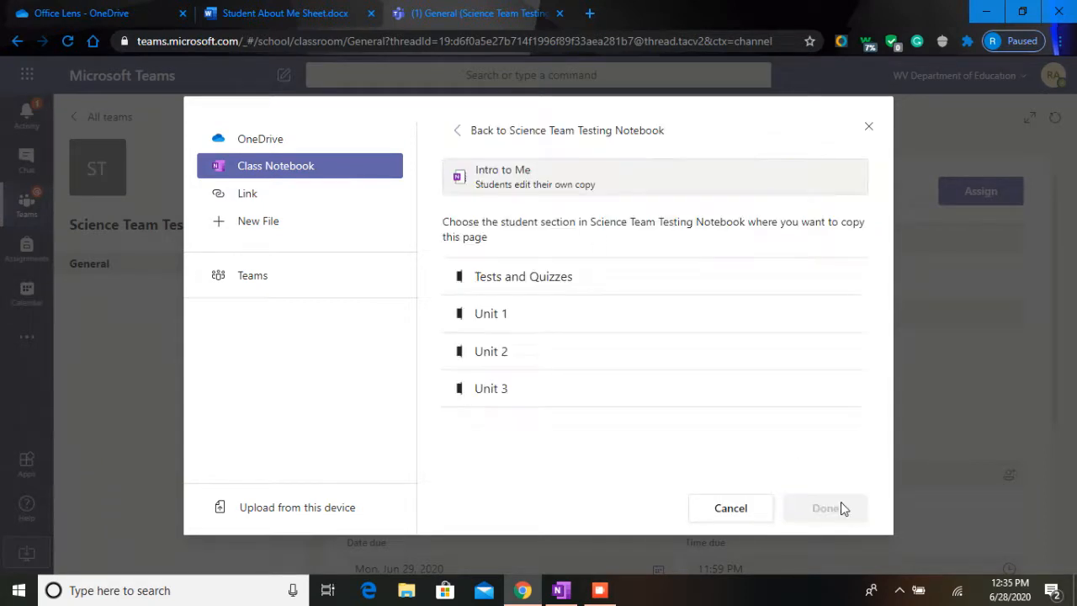
Step: Choose Unit 2 as the student notebook section that receives the page copy and finish adding the resource
double_click(508, 223)
left_click(527, 245)
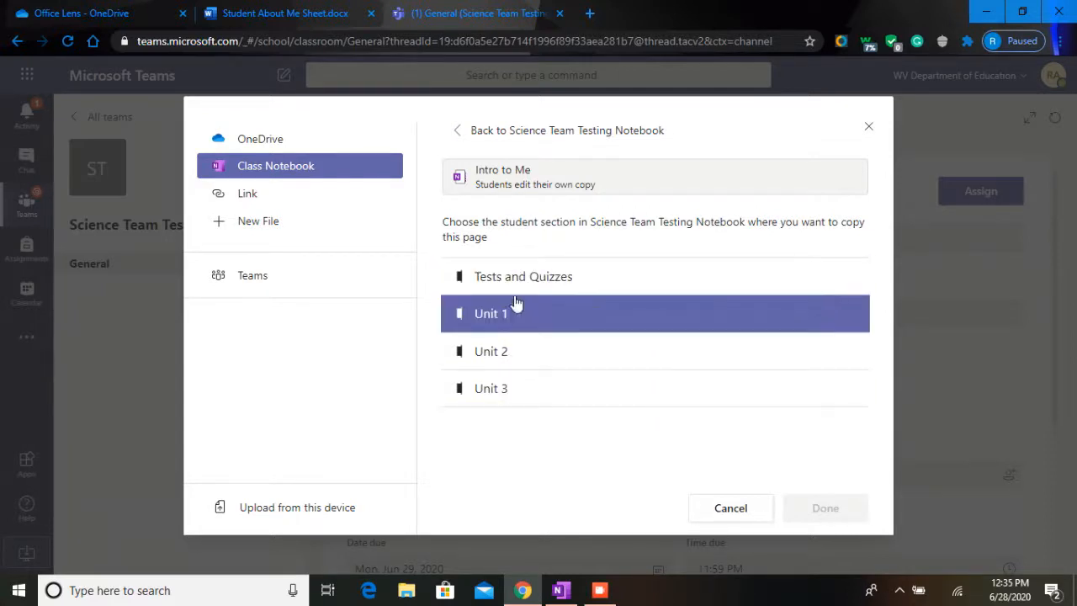
left_click(527, 358)
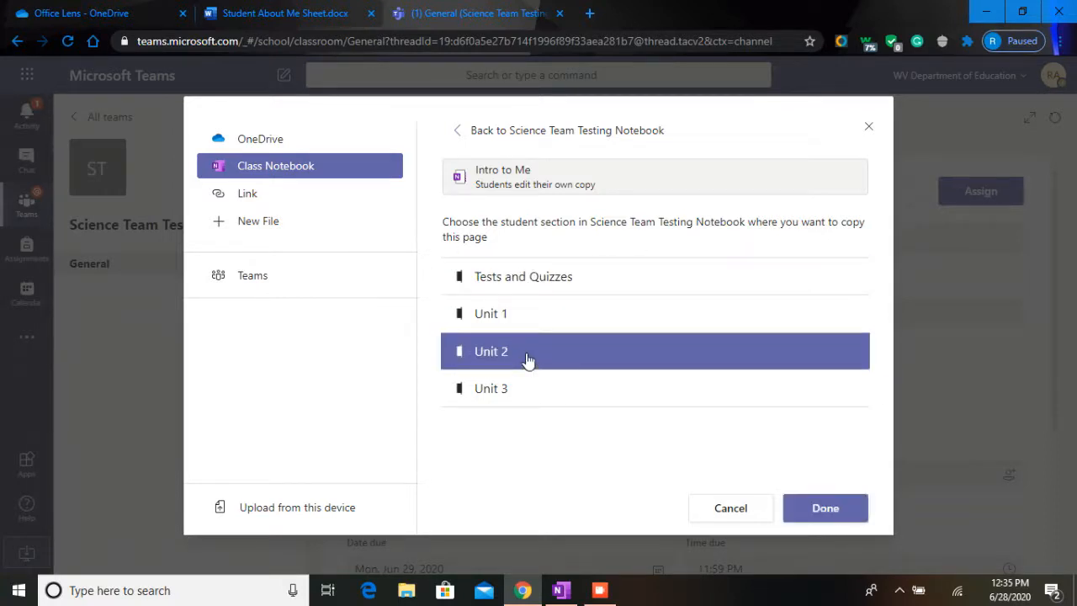
left_click(809, 511)
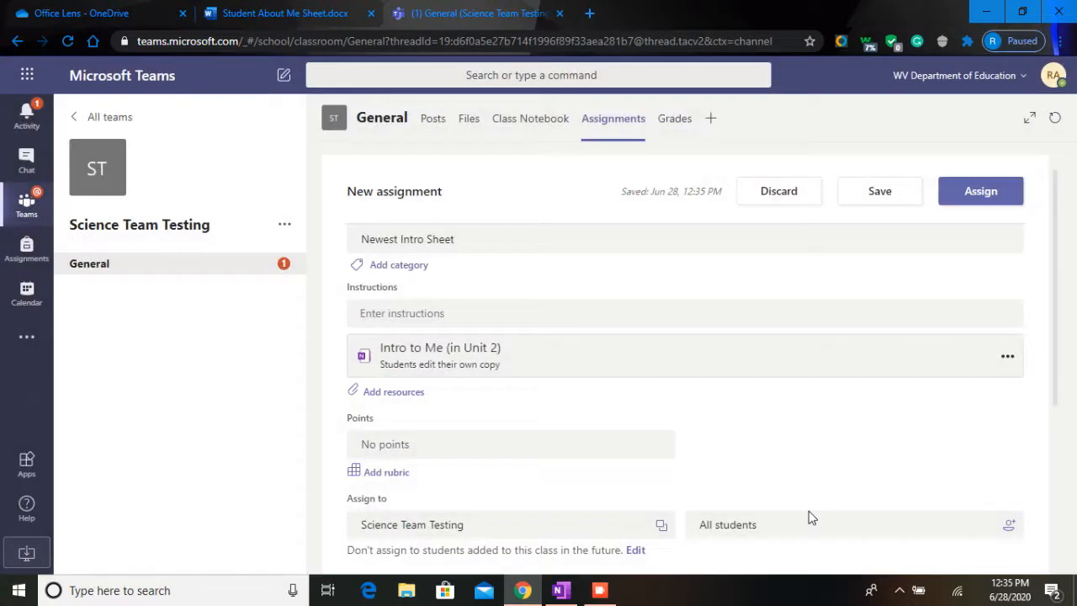
Step: Set the assignment's points to 5
scroll(809, 514, "down", 2)
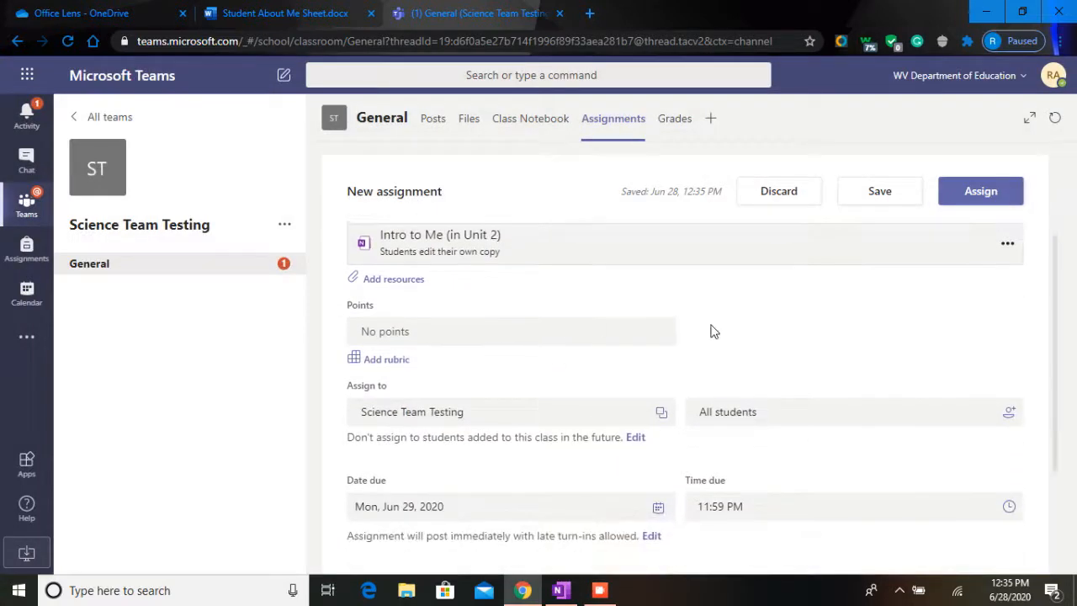
scroll(714, 331, "up", 1)
left_click(519, 352)
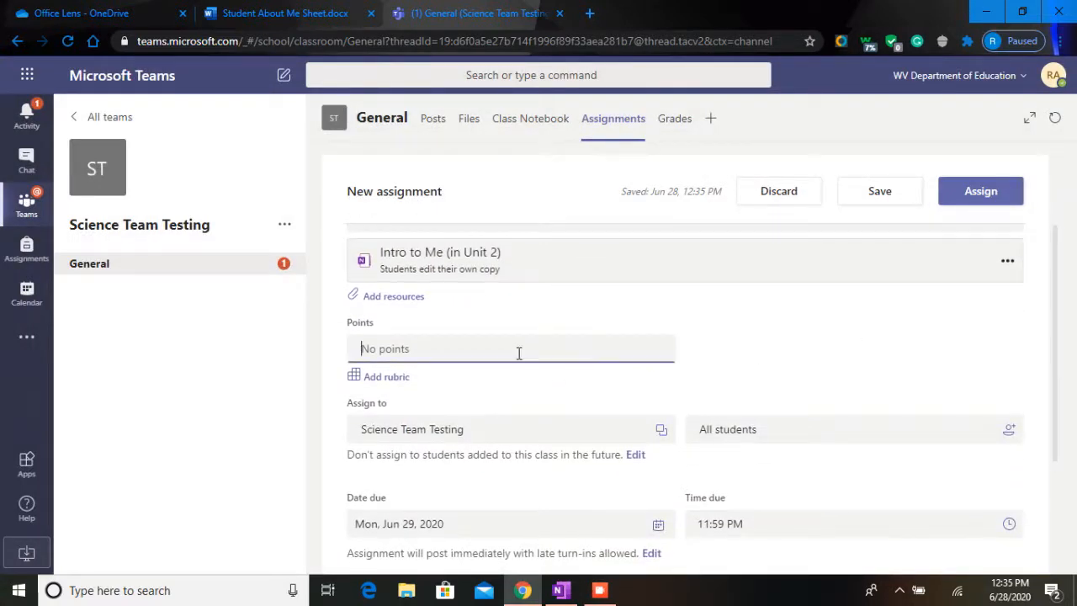
type("5")
left_click(612, 308)
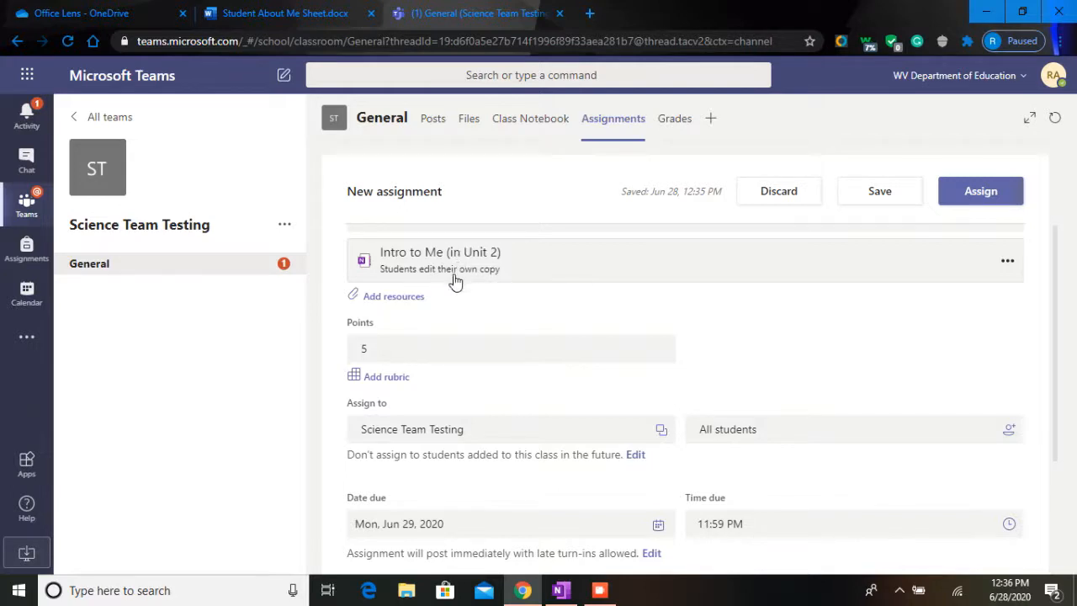
Step: Check the attached page's student editing options and the other classes available for the assignment, leaving both as they are
left_click(1007, 265)
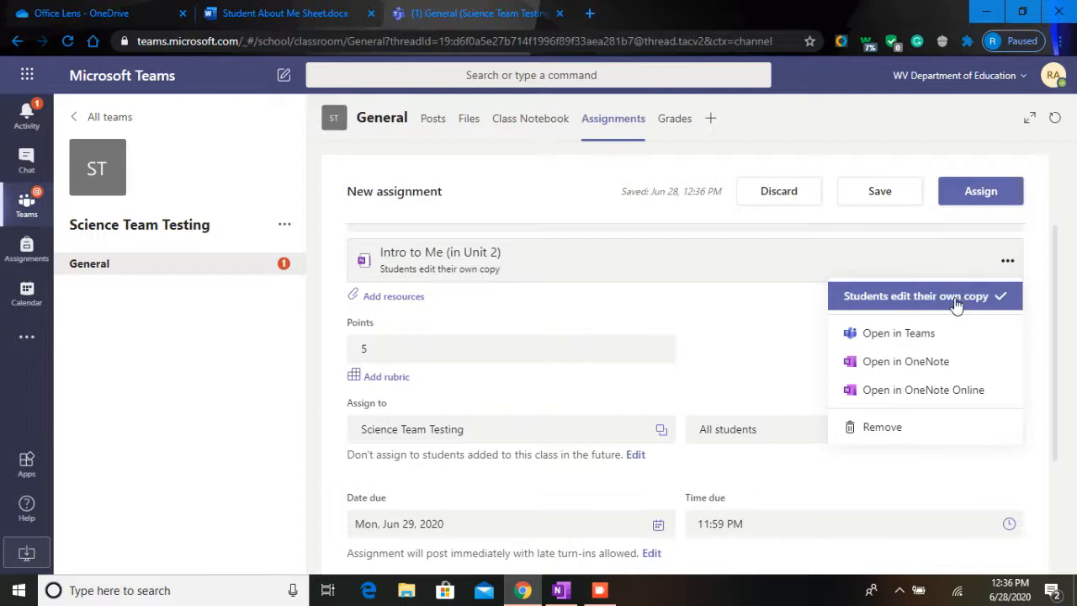
left_click(800, 319)
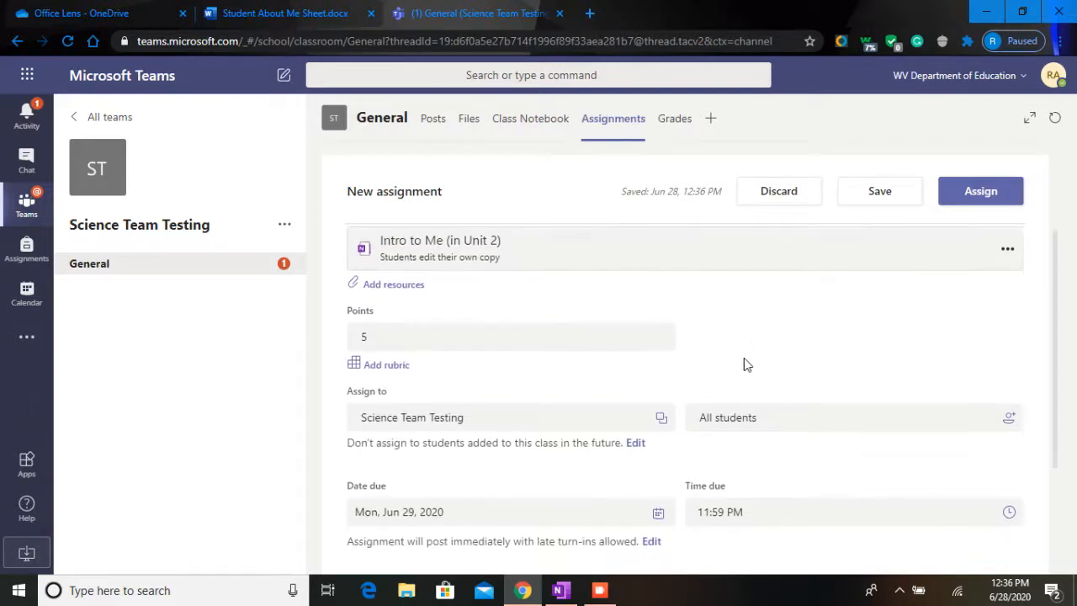
scroll(567, 387, "down", 1)
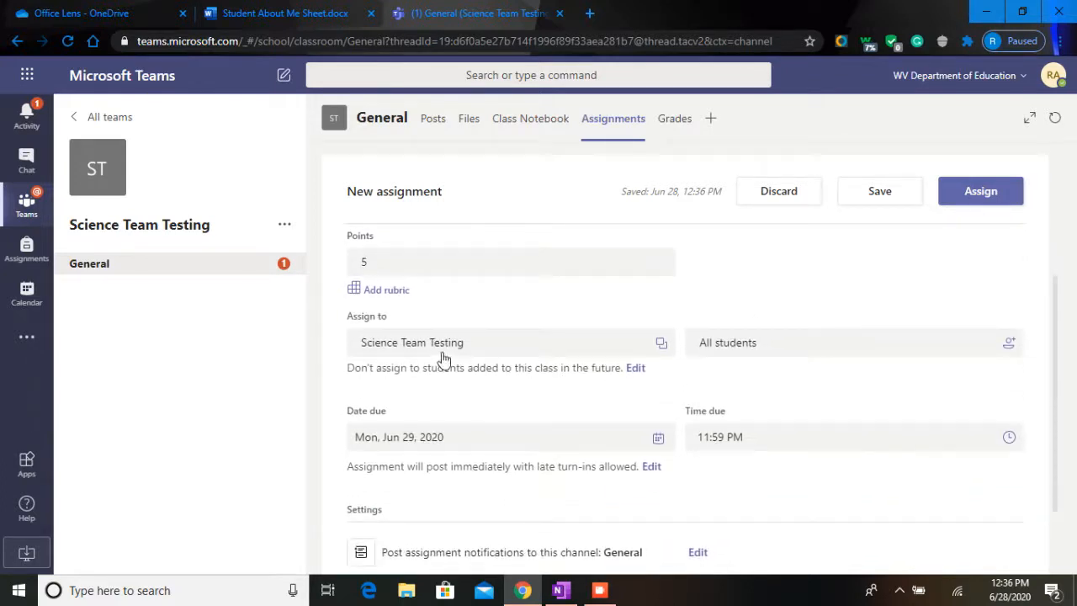
left_click(661, 345)
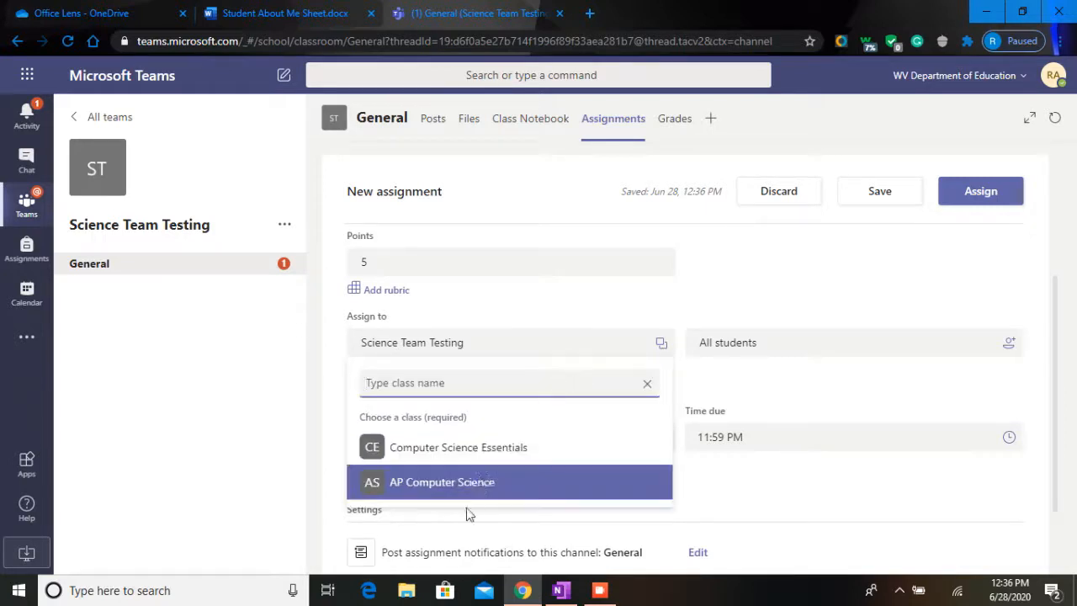
left_click(743, 284)
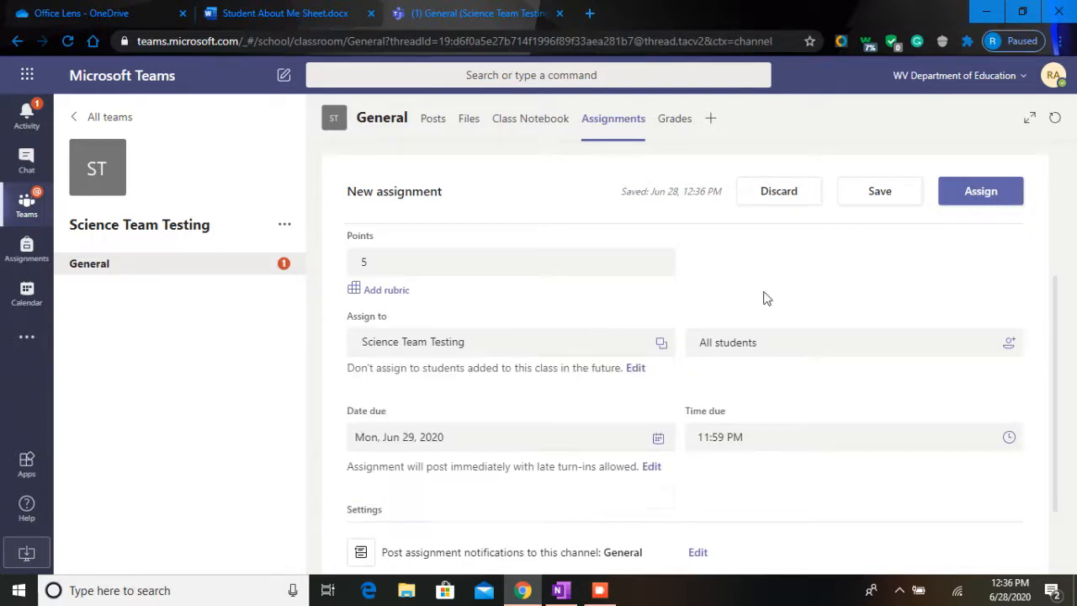
Step: Select all three students individually as the recipients of the assignment
left_click(823, 342)
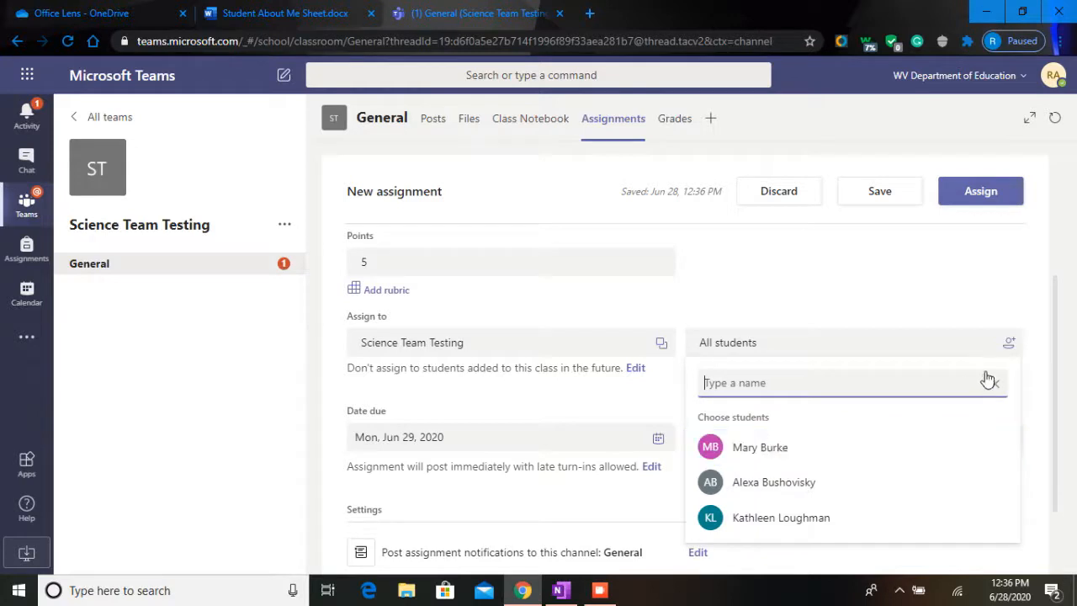
left_click(1009, 345)
left_click(916, 360)
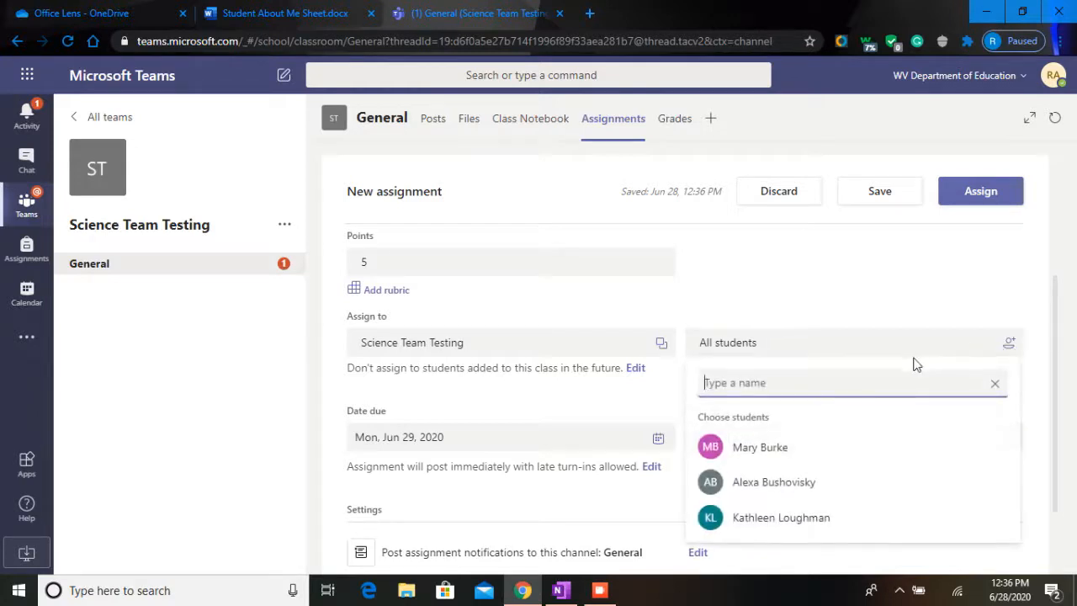
left_click(828, 449)
left_click(826, 483)
left_click(815, 516)
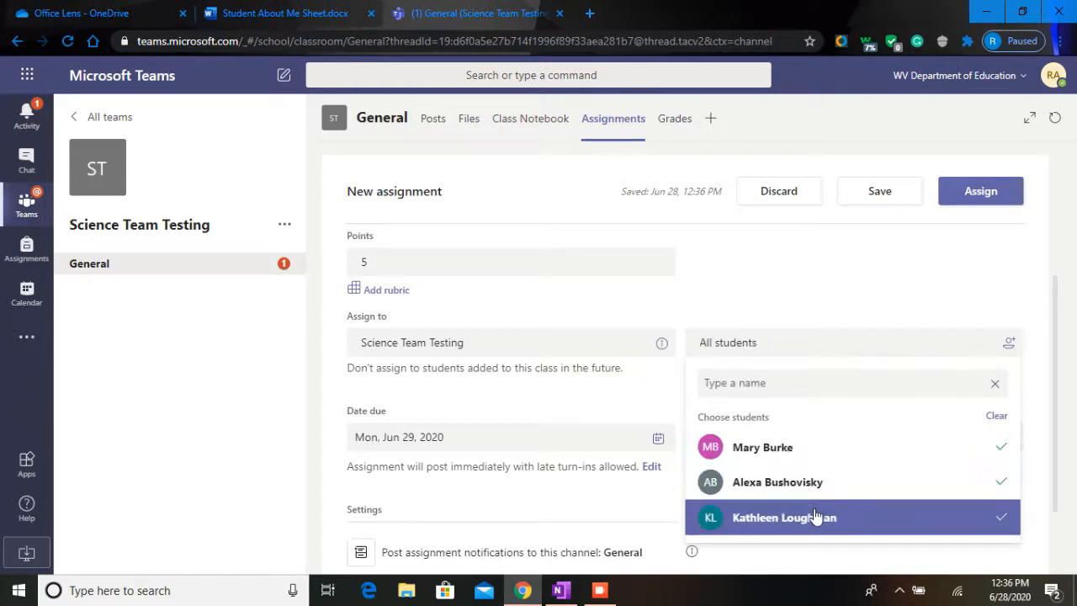
left_click(865, 298)
Step: Check the assignment's timeline options, cancel without changing them, and assign it to the class
scroll(813, 399, "down", 3)
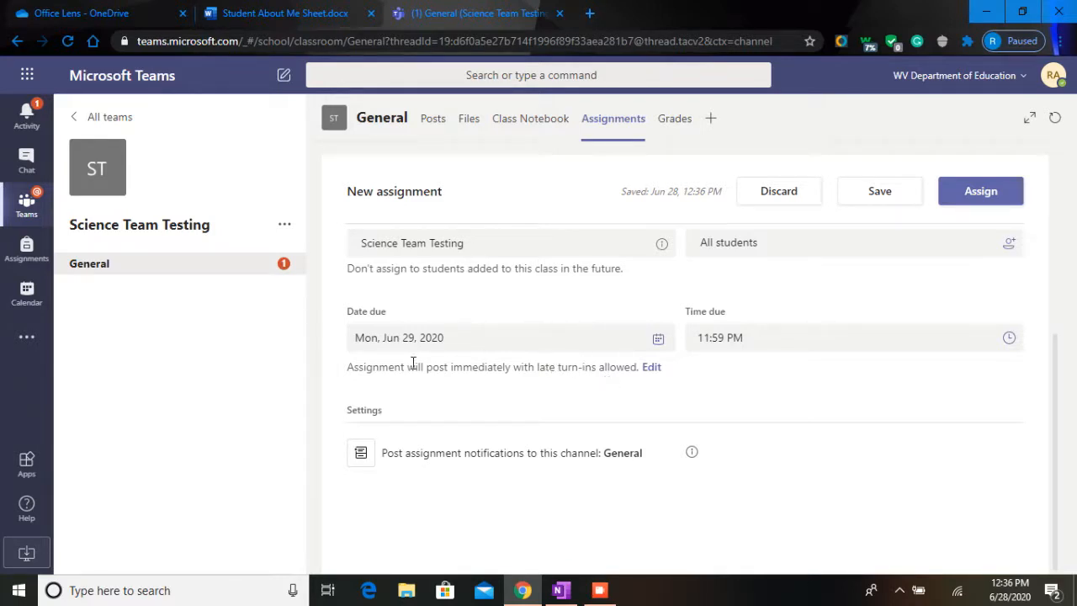
left_click(652, 367)
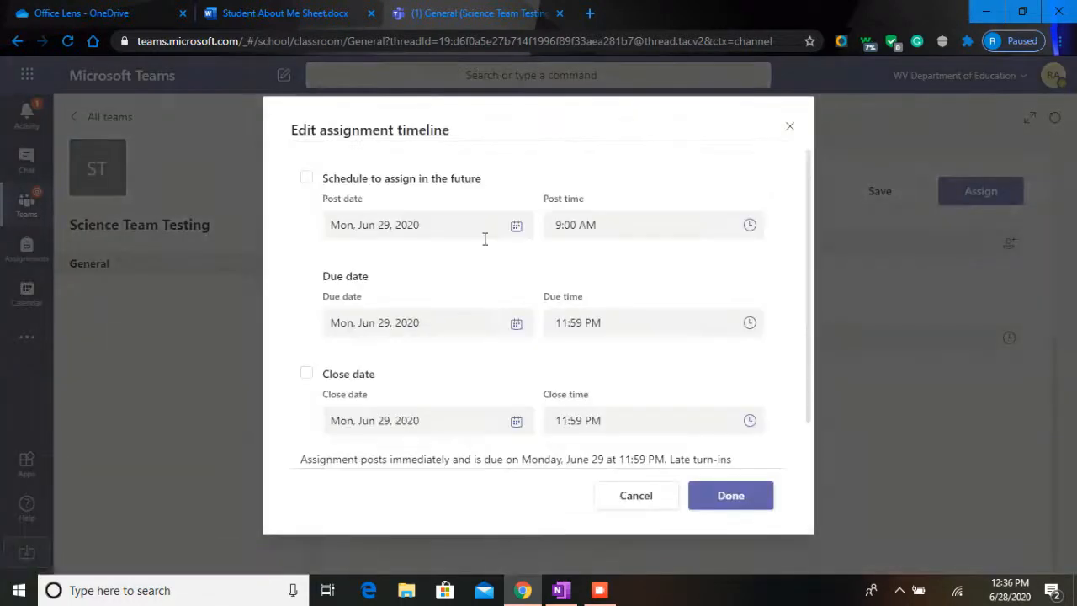
scroll(485, 238, "down", 1)
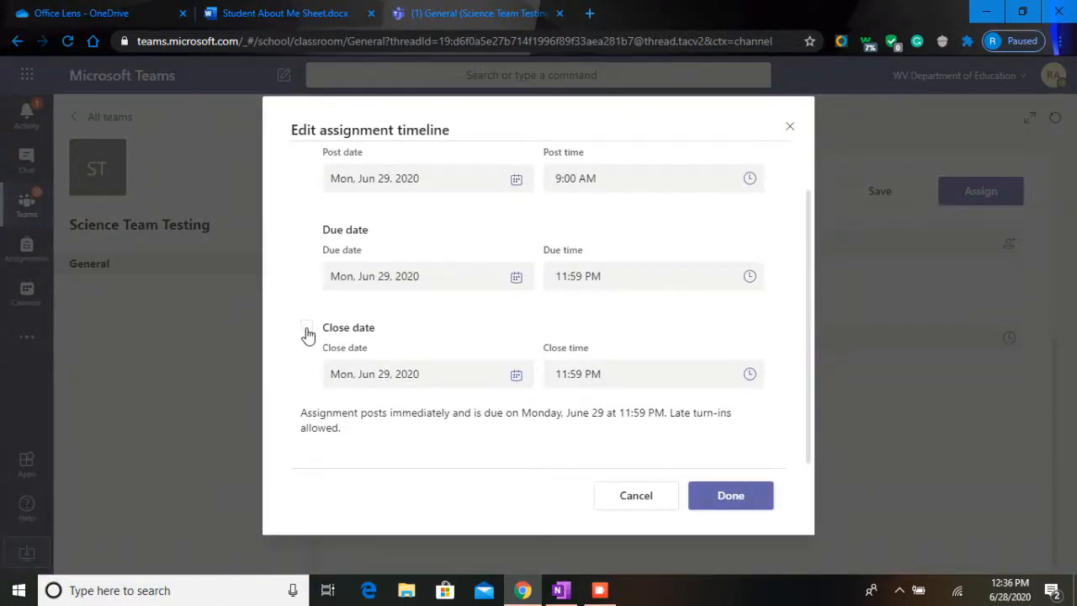
left_click(627, 490)
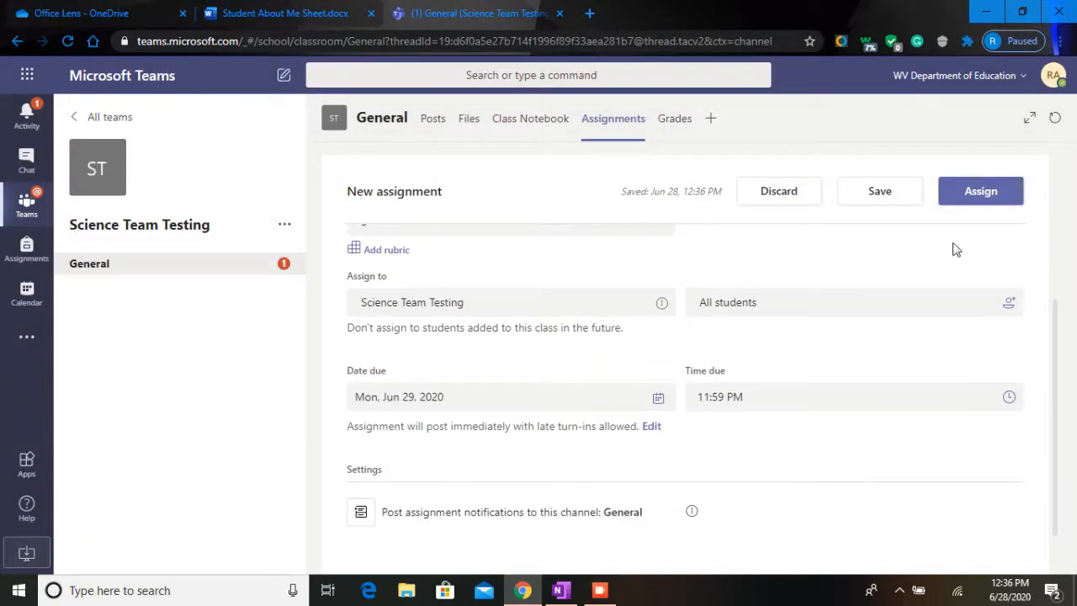
left_click(983, 191)
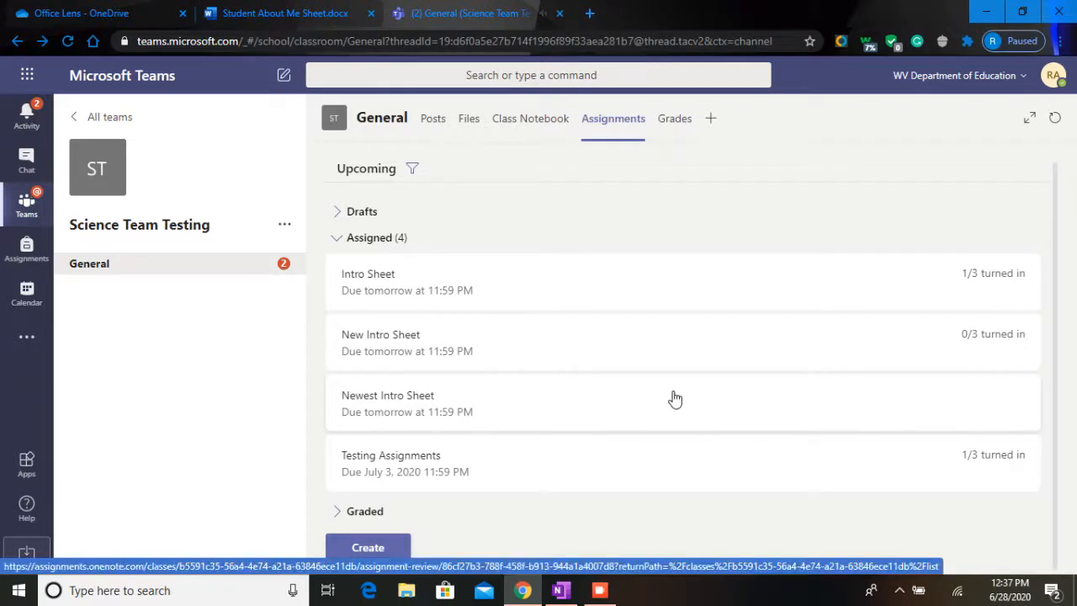
Step: Open the Intro Sheet assignment, review the Printout page of the student with Viewed status, and close it
left_click(950, 303)
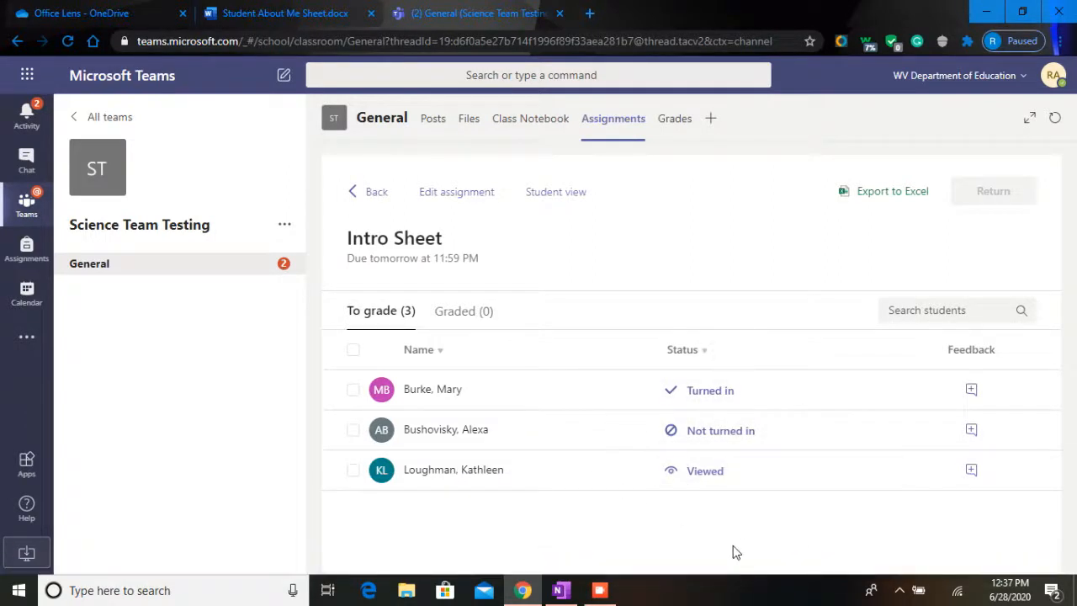
left_click(686, 474)
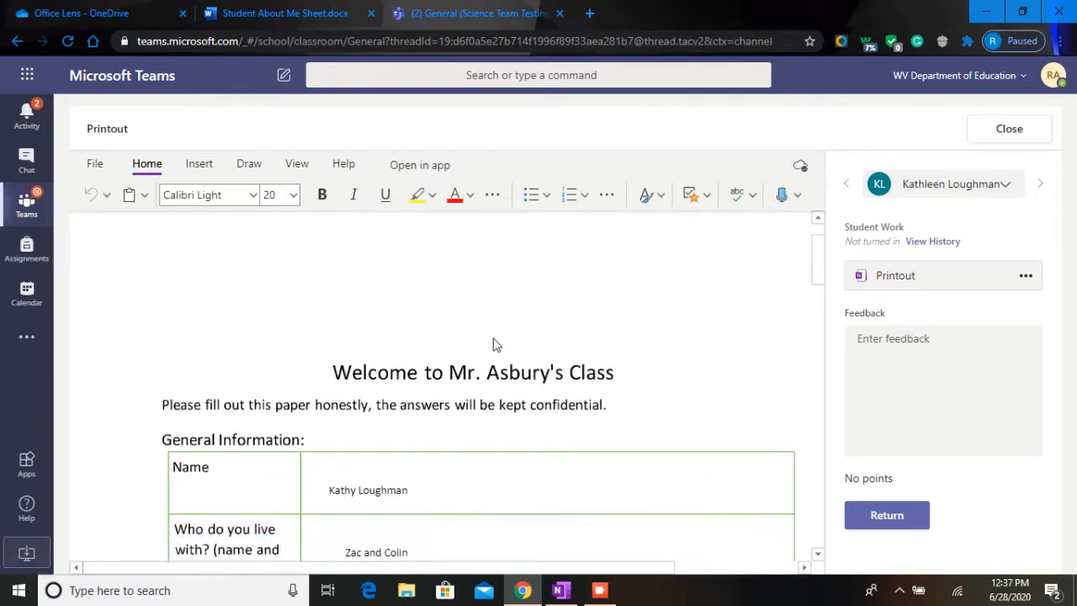
scroll(495, 344, "down", 2)
scroll(495, 344, "up", 3)
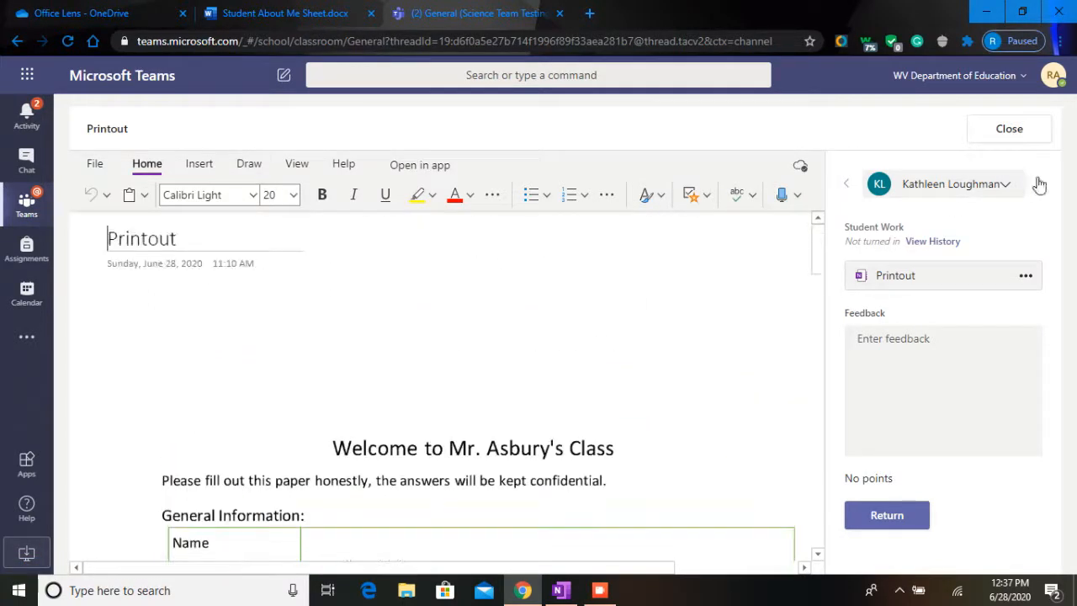
left_click(1010, 128)
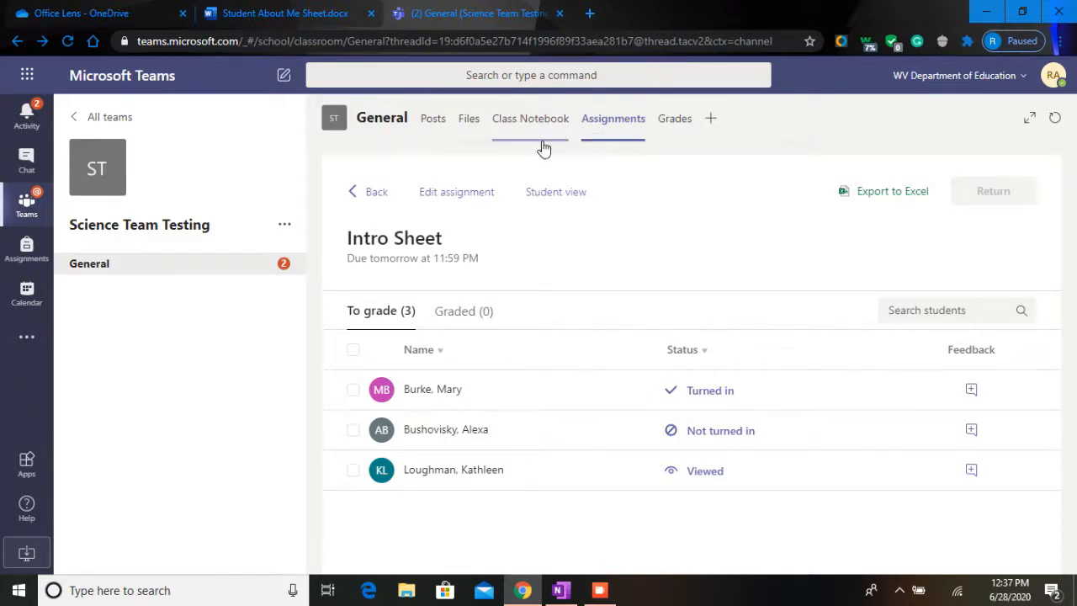
Step: Open the "Intro to Me" page in the Unit 2 section of that student's notebook in the Class Notebook
left_click(519, 125)
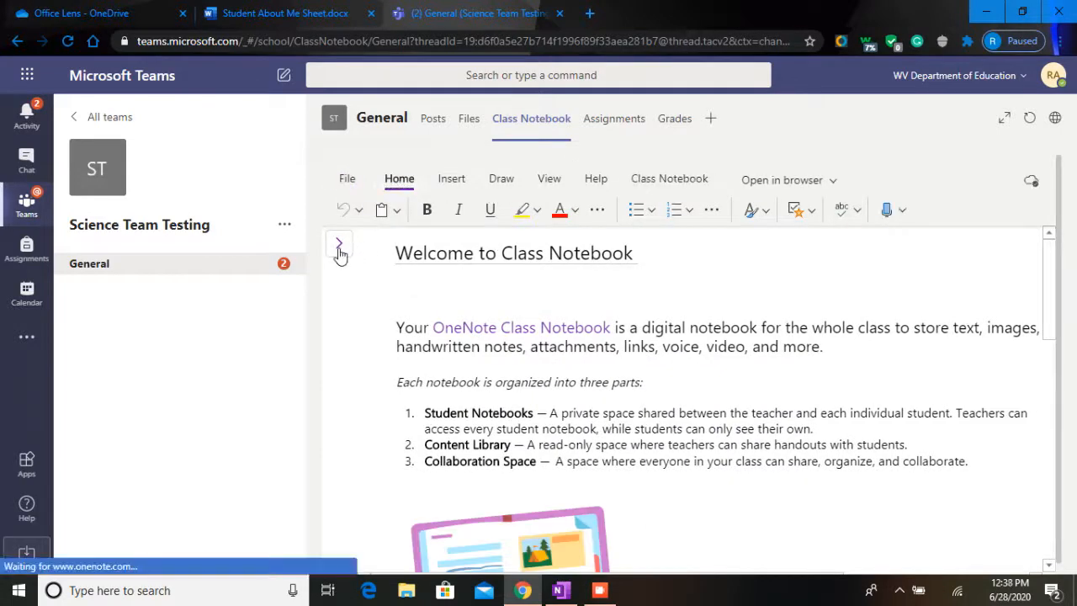
left_click(339, 246)
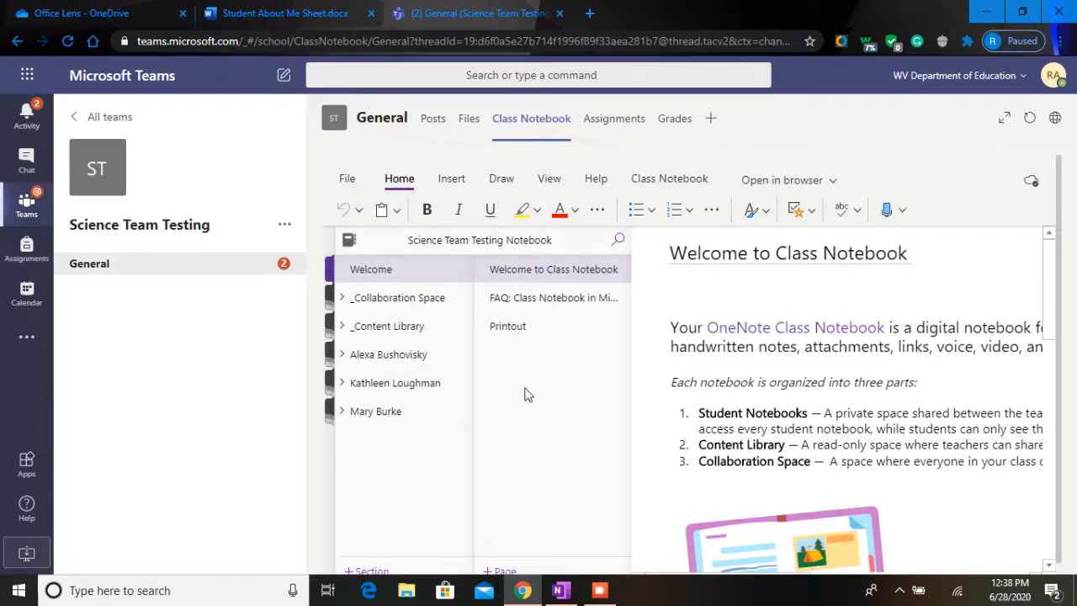
left_click(413, 396)
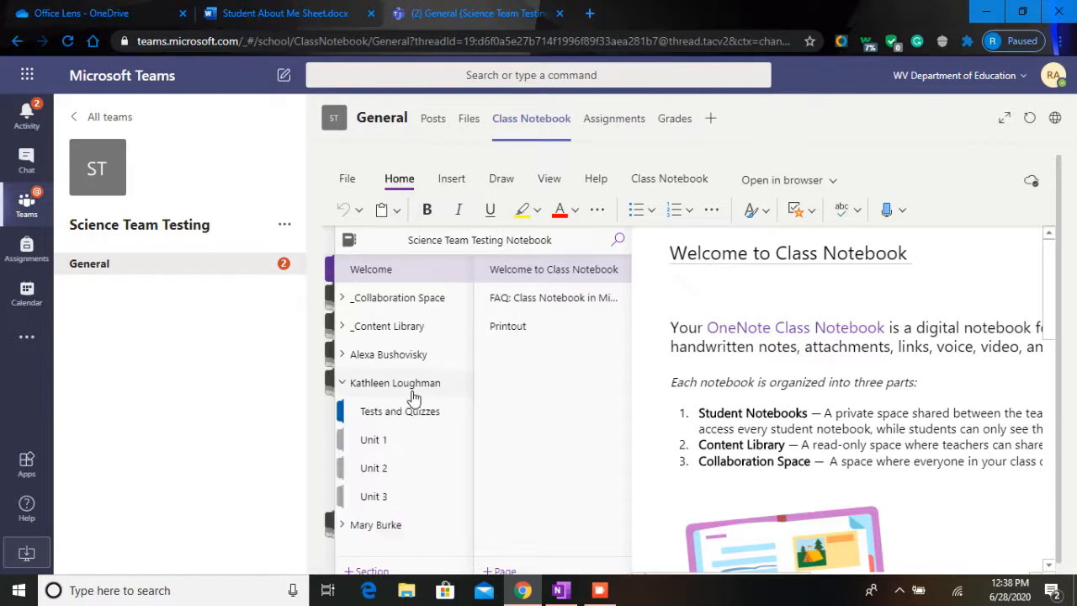
left_click(390, 463)
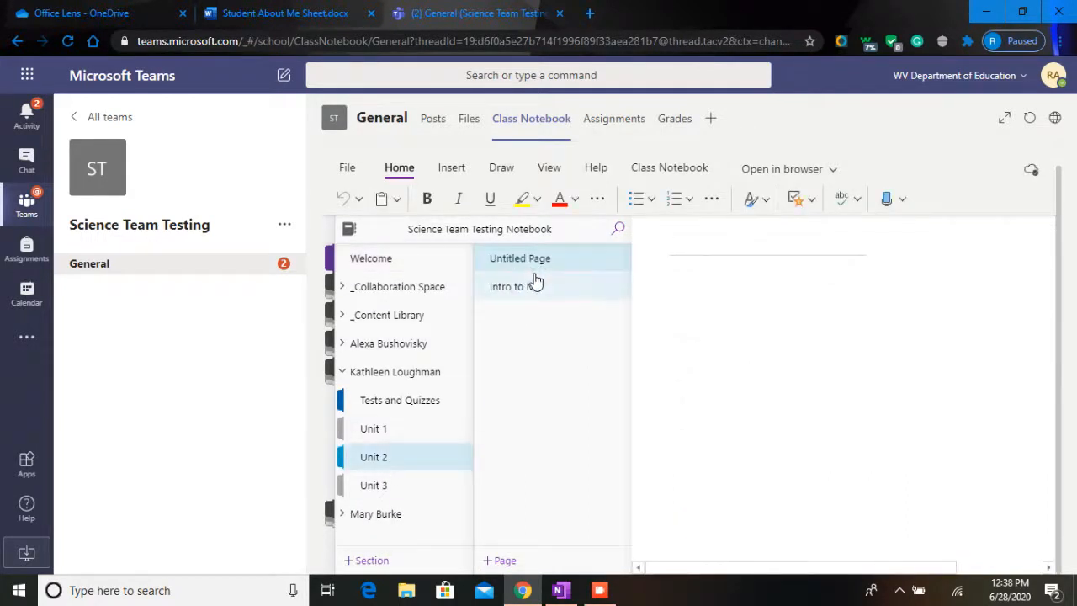
left_click(532, 282)
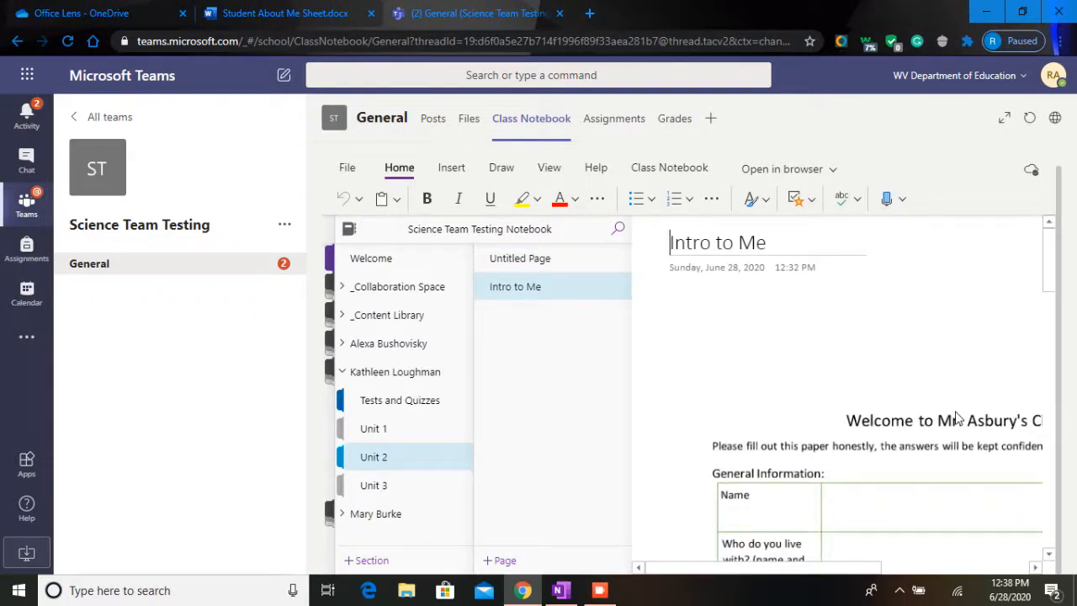
Step: Examine the general information and schedule tables on the student's "Intro to Me" page, and return to the team's assignments list
left_click(870, 349)
scroll(870, 349, "down", 15)
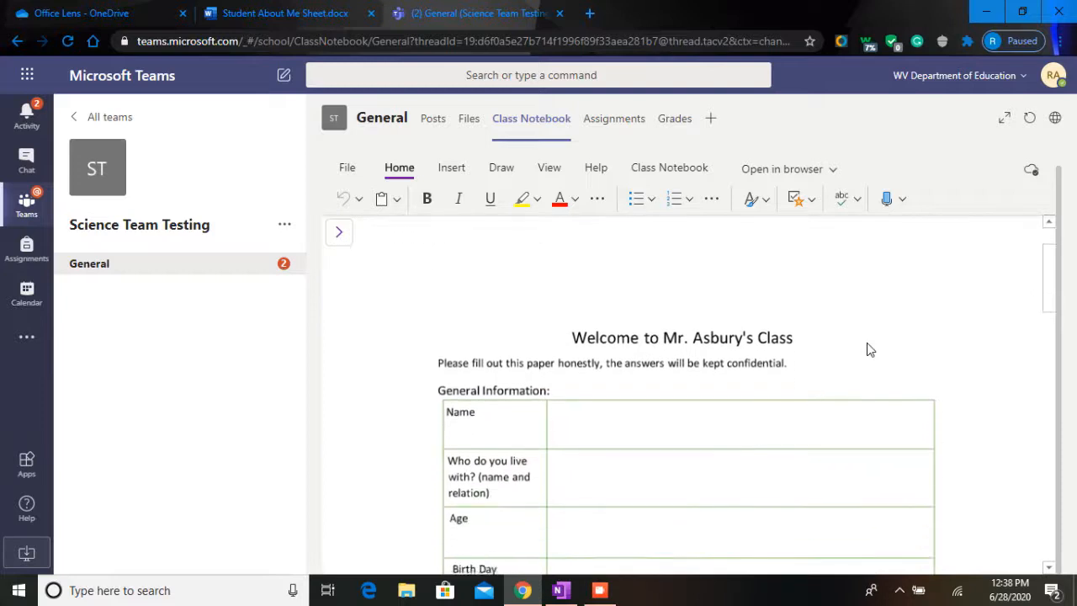
scroll(870, 350, "up", 15)
scroll(870, 349, "down", 2)
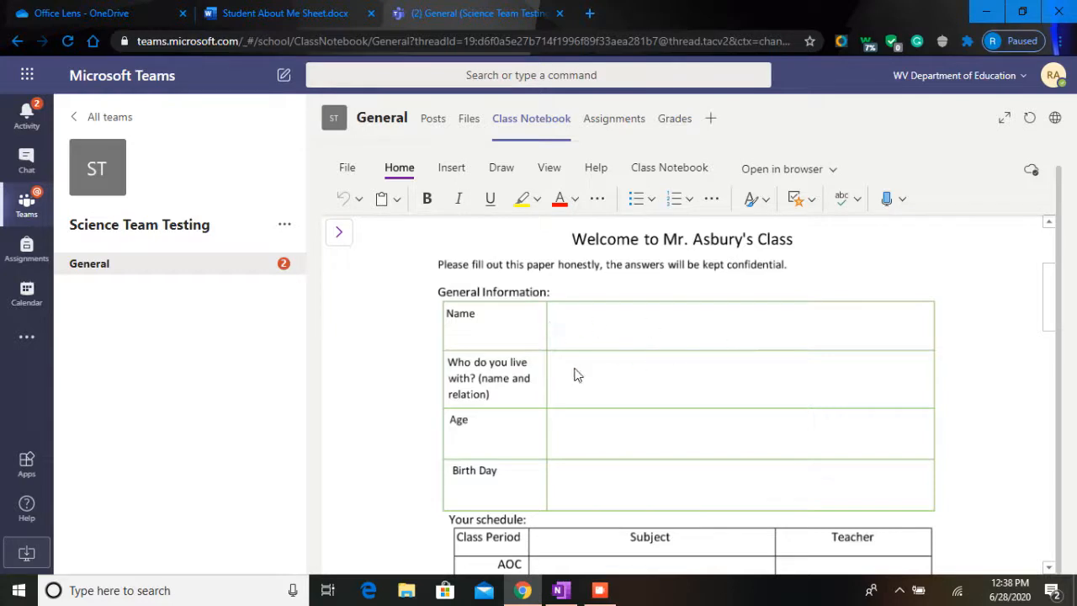
scroll(630, 439, "down", 2)
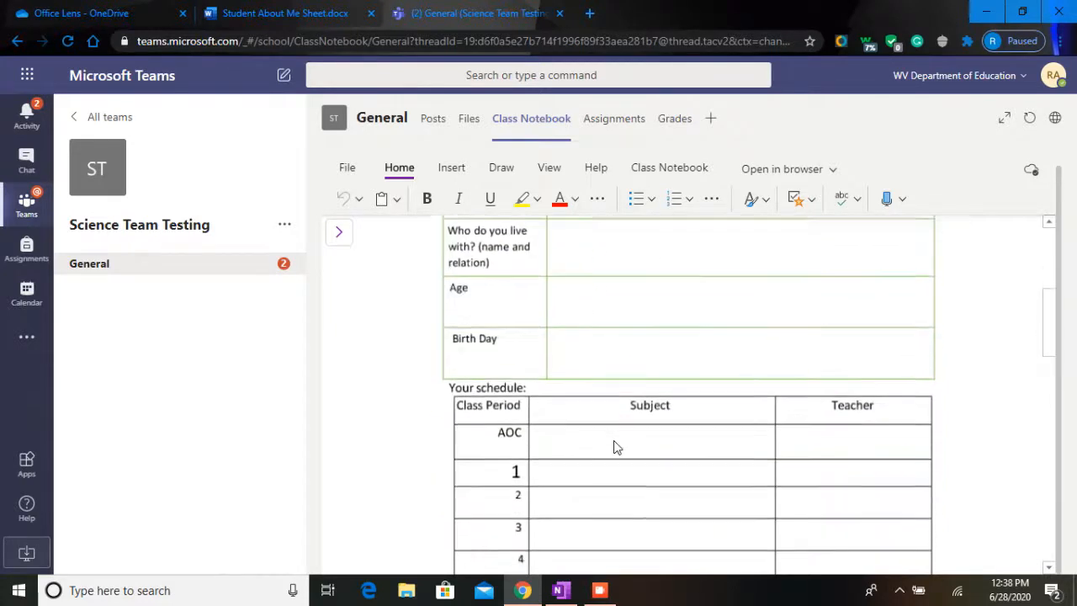
left_click(340, 232)
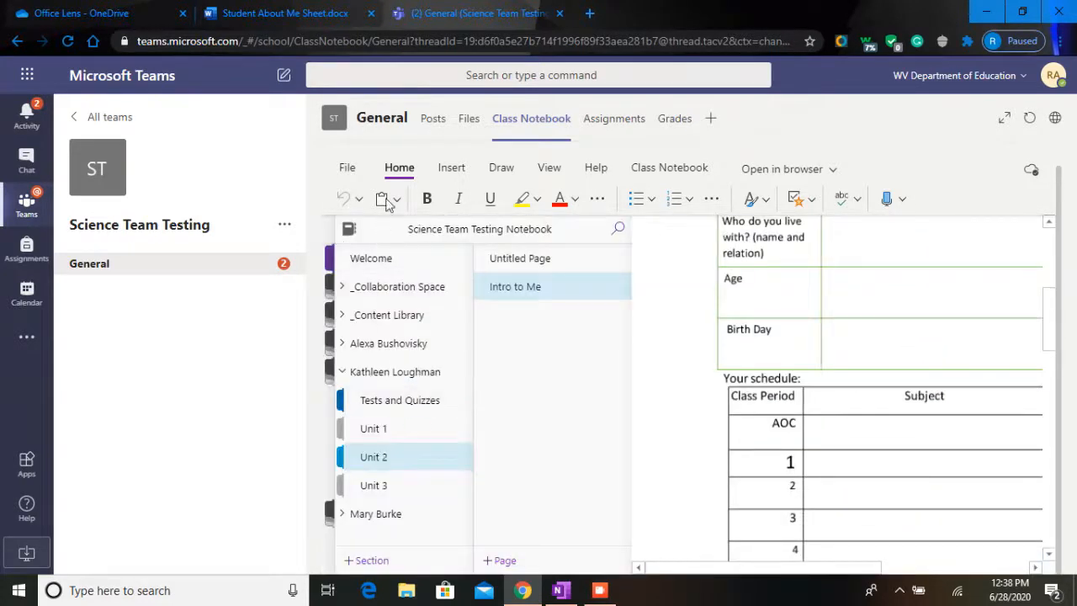
left_click(591, 119)
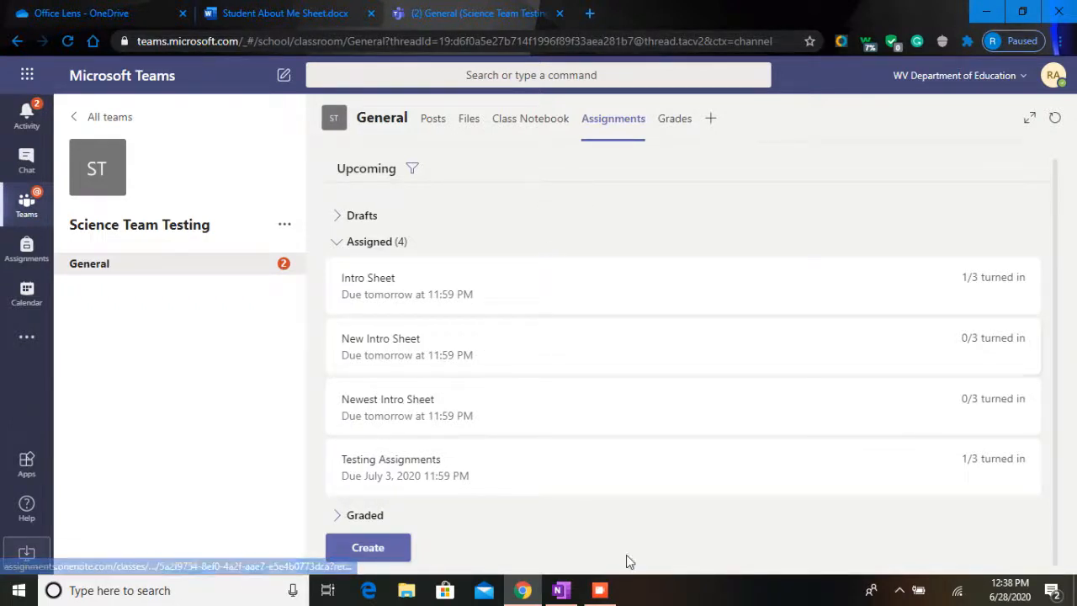
left_click(613, 599)
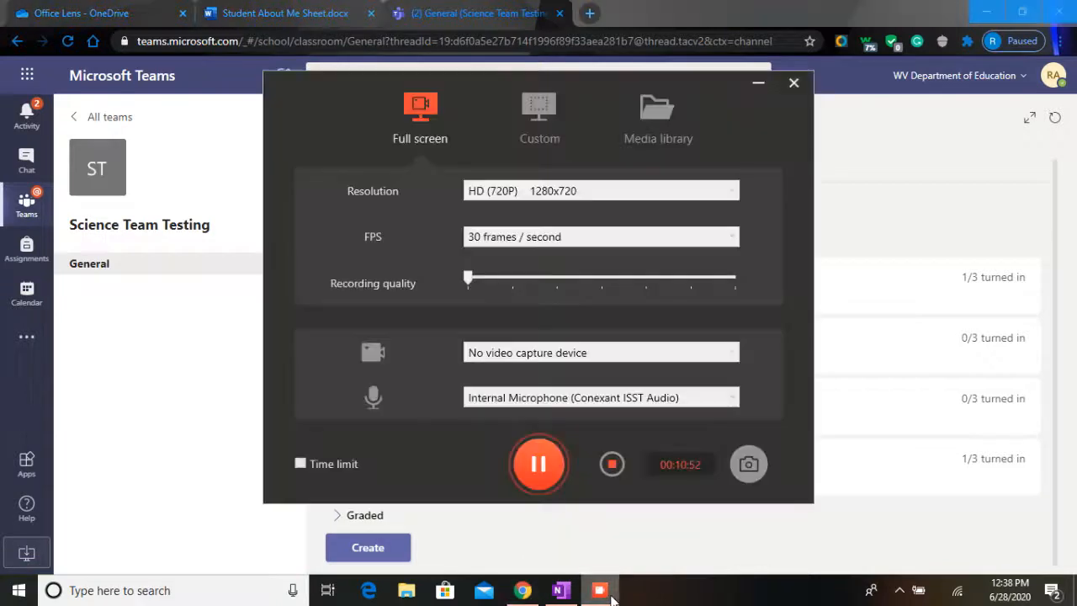